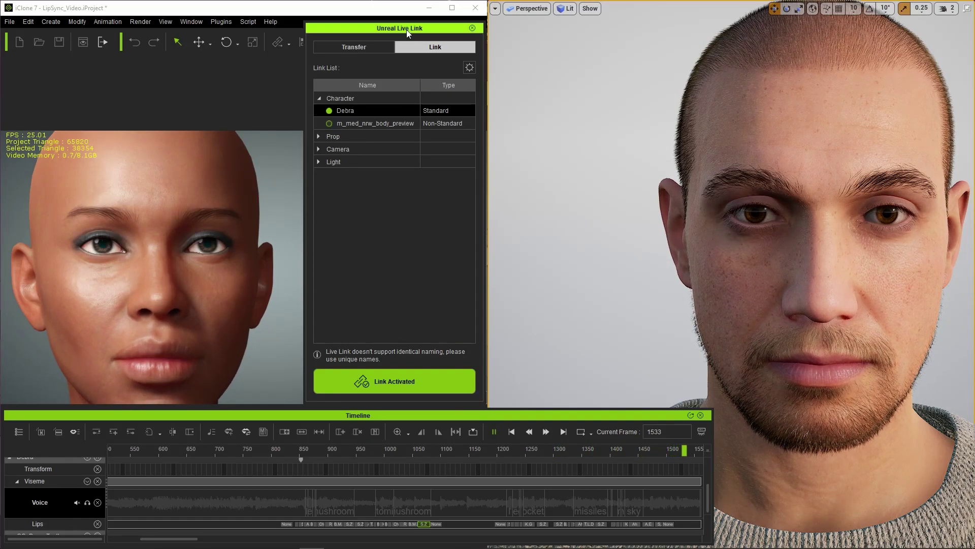
- Move the Live Link panel aside and stop the lip-synced song playback at frame 1089
left_click_drag(408, 28, 530, 40)
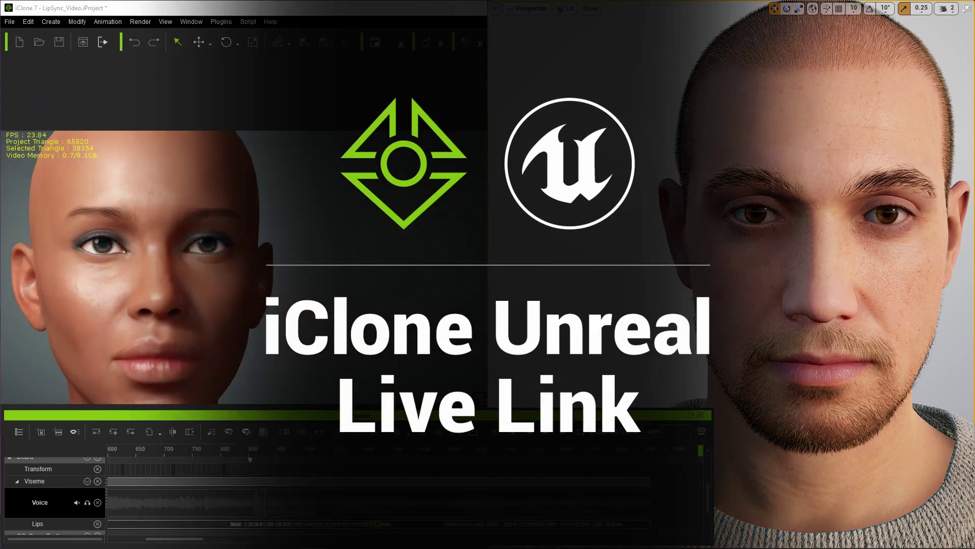
left_click(227, 447)
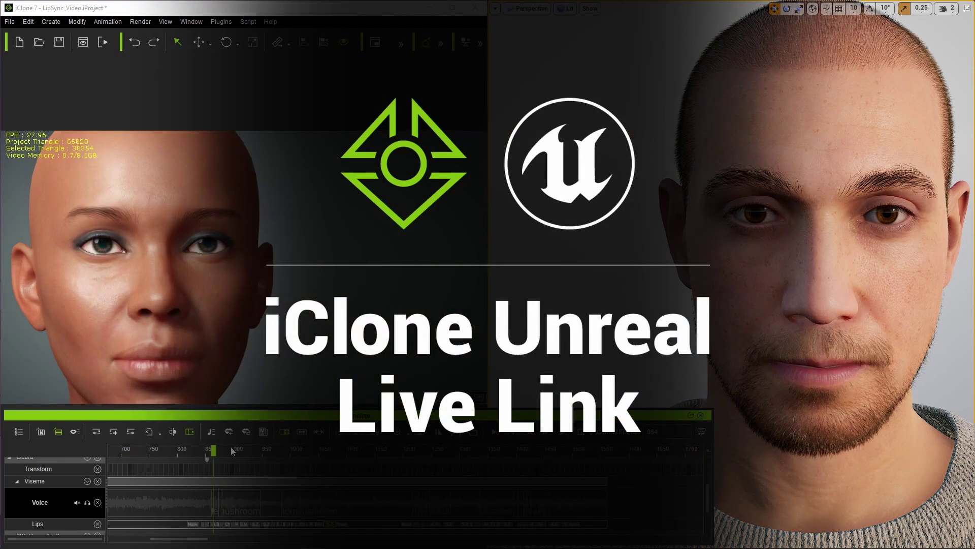
left_click(355, 449)
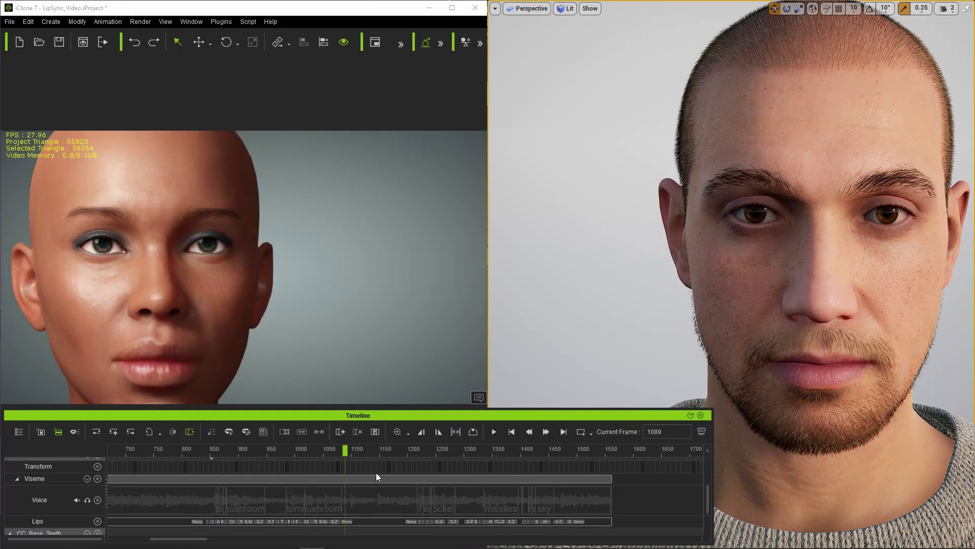
- Delete the existing voice and viseme clips and open the AccuLips tool
left_click(398, 482)
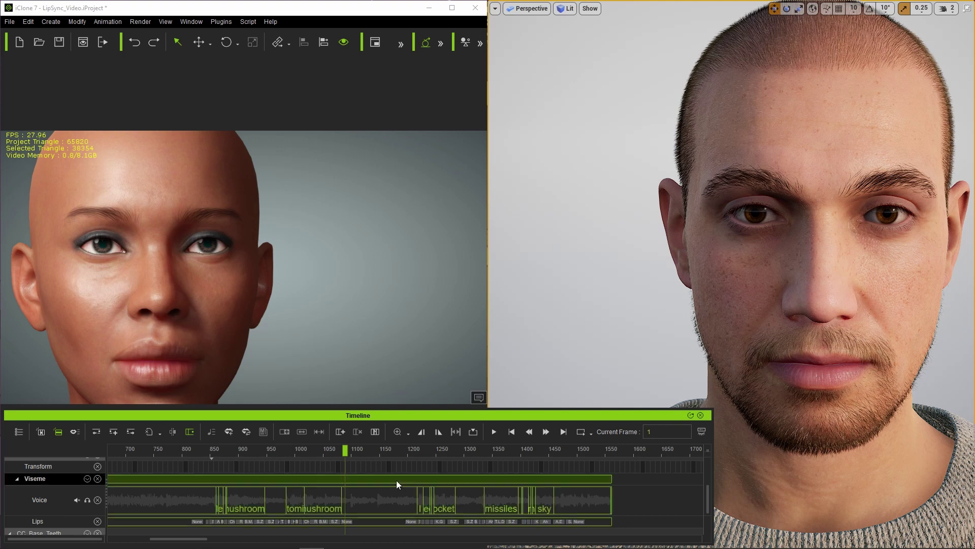
key("Delete")
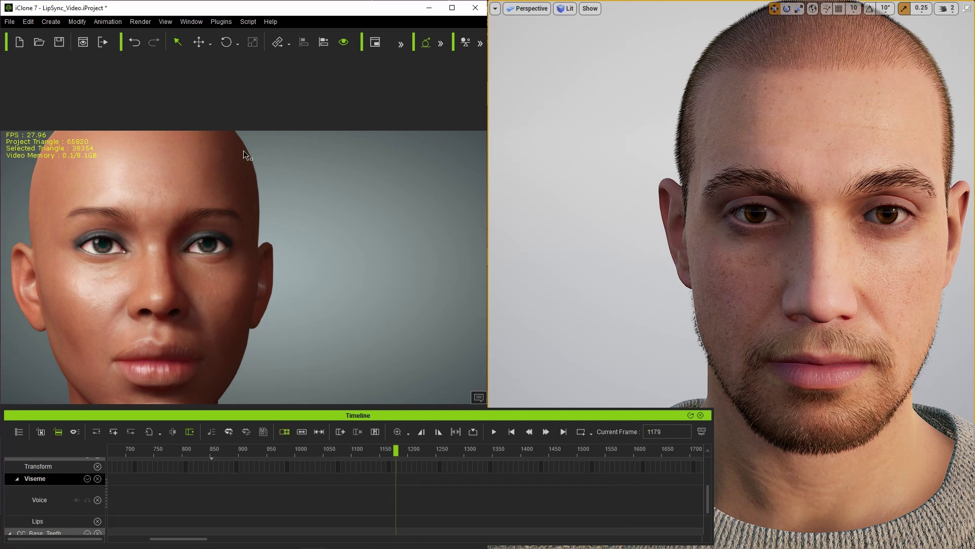
left_click(110, 26)
mouse_move(130, 35)
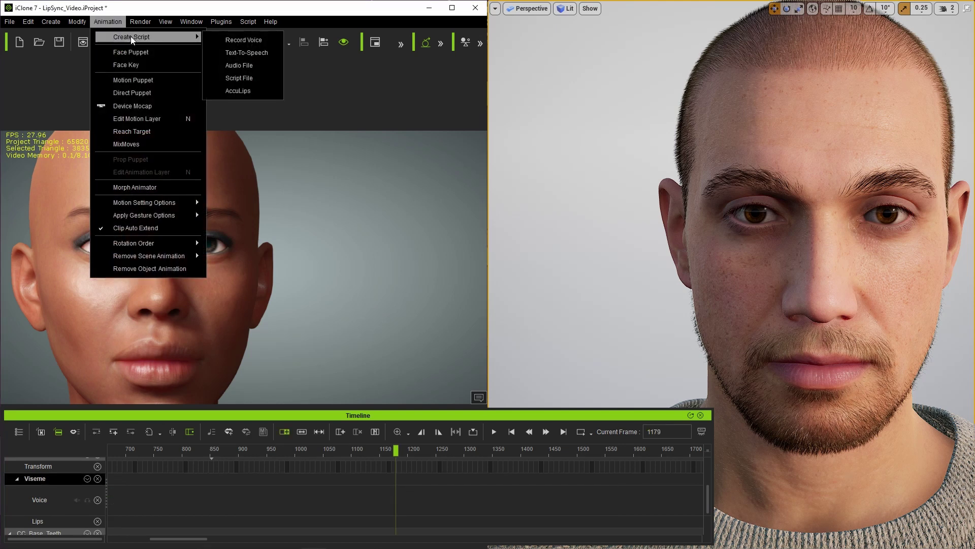
left_click(247, 91)
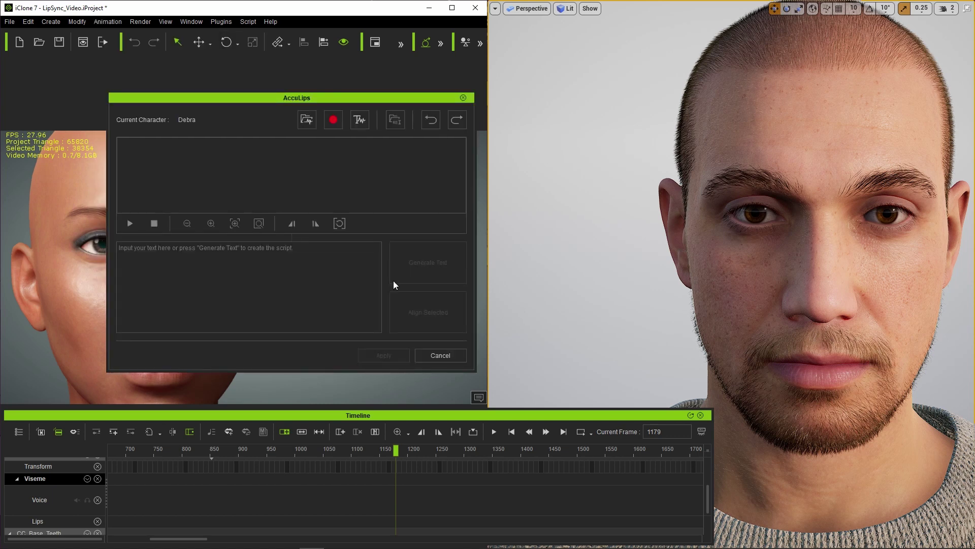
- Load the 'We kill the world short clip' mp3 into AccuLips and generate its speech text
left_click(307, 120)
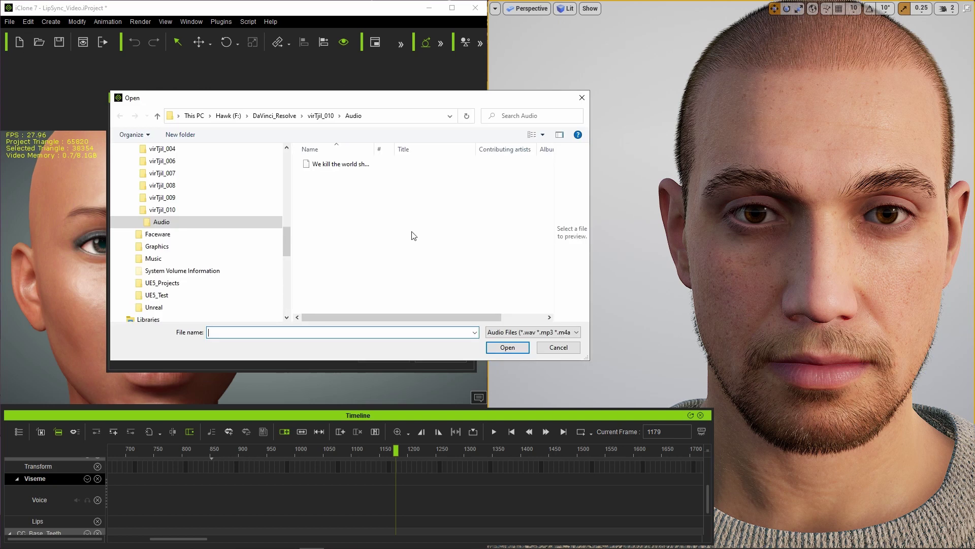
left_click(398, 164)
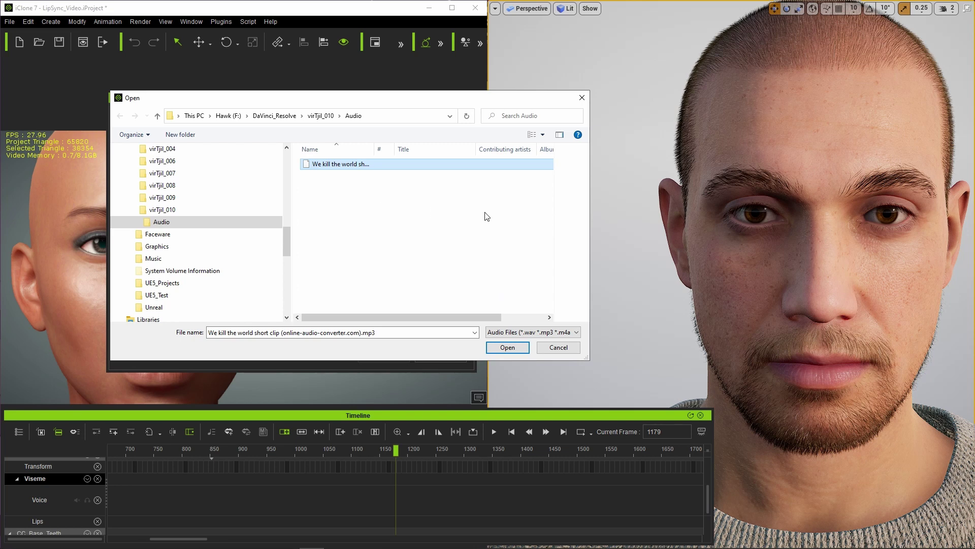
left_click(505, 348)
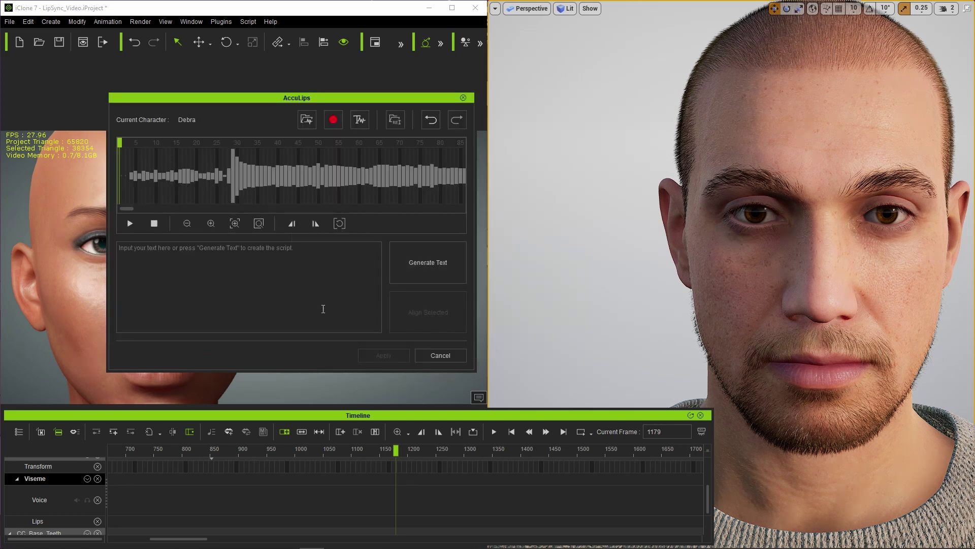
left_click(412, 269)
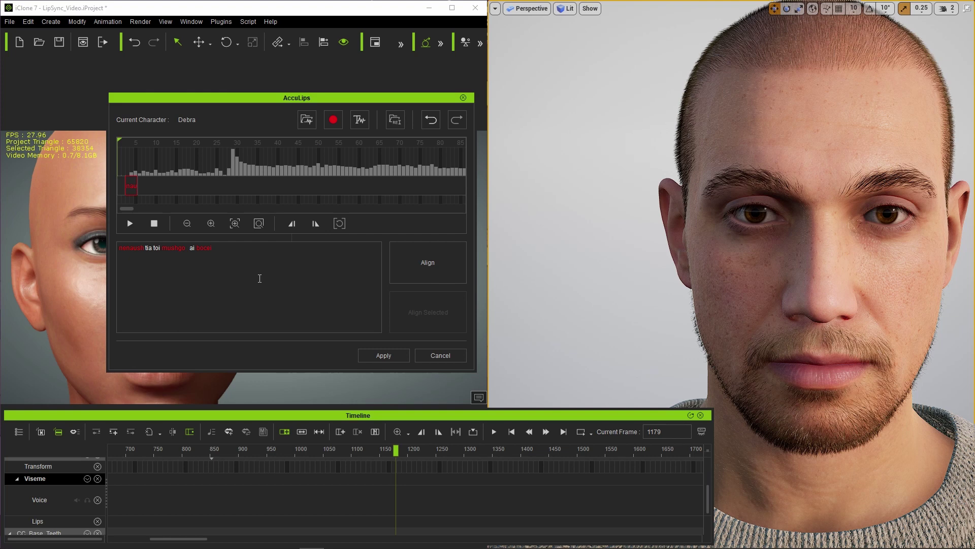
- Replace the generated text with the two lyric lines and align the words to the waveform
left_click_drag(256, 268, 118, 235)
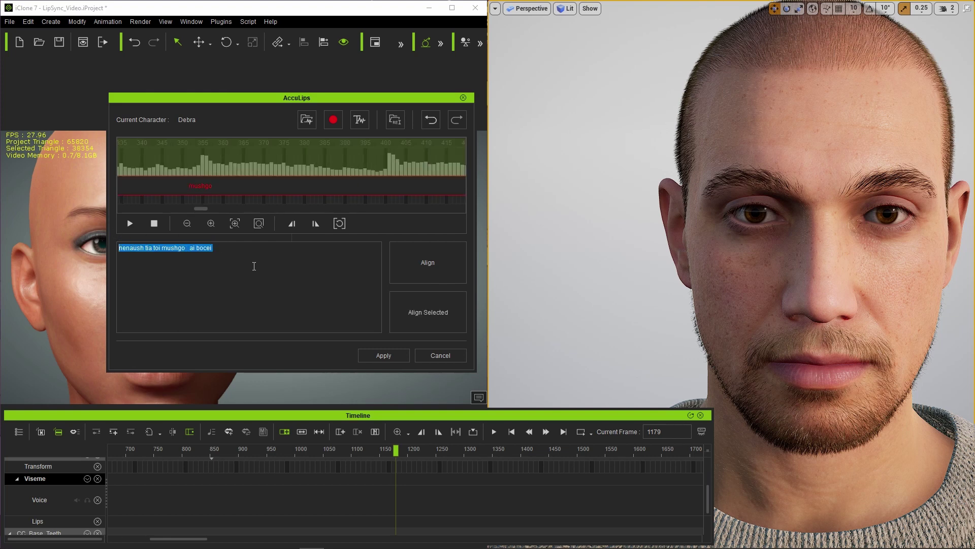
type("I see mushrooms, atomic mushrooms I see rockets, missiles in the sky")
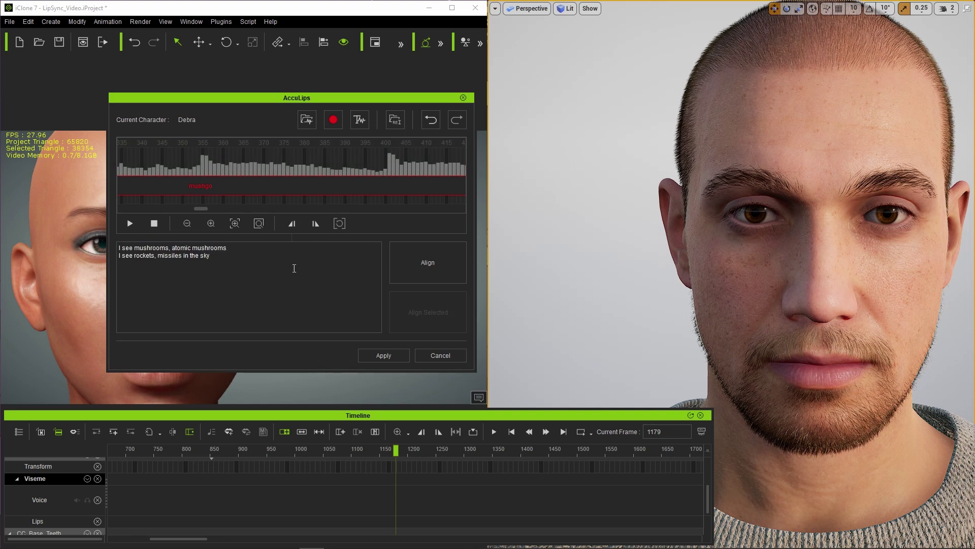
left_click(445, 272)
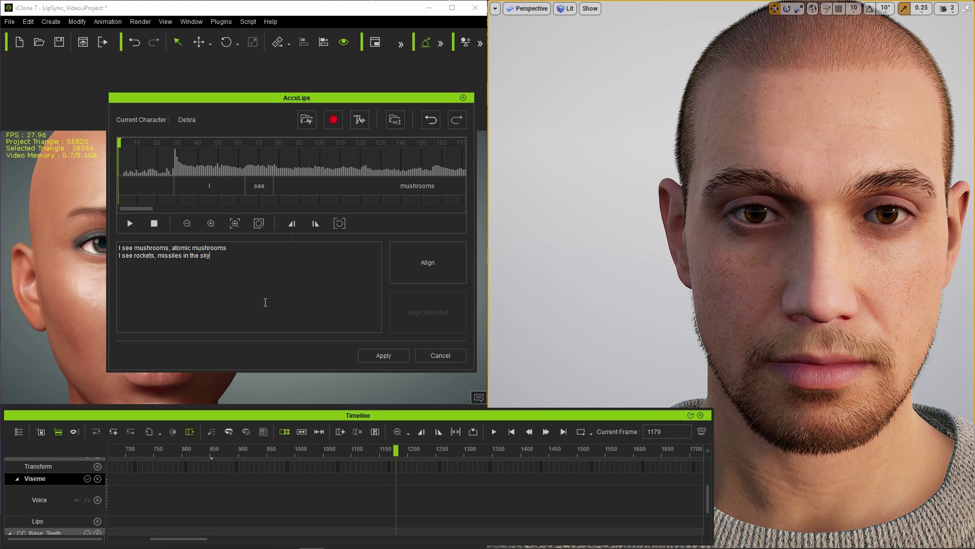
left_click(185, 224)
- Check the word timing on the waveform and move the start of 'sky' later
left_click(185, 224)
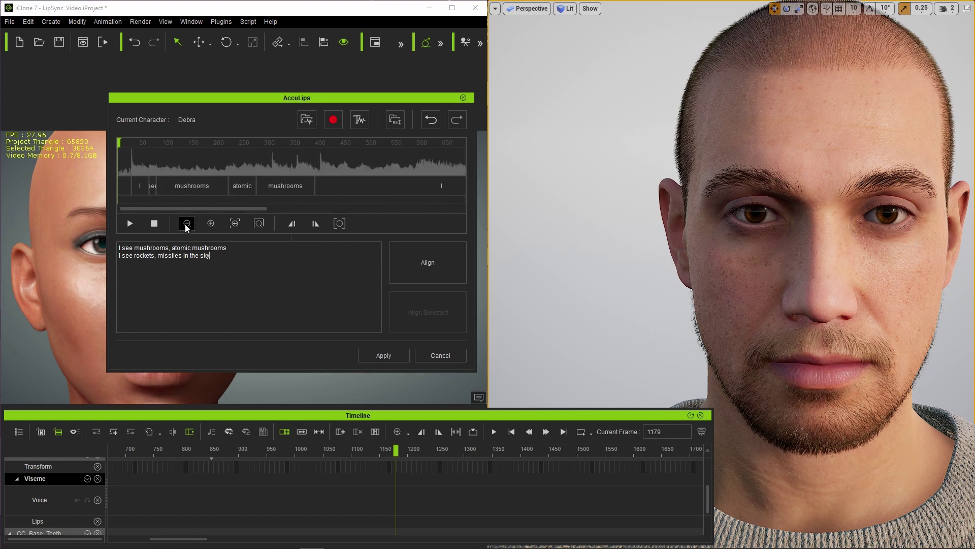
left_click(184, 224)
left_click(185, 224)
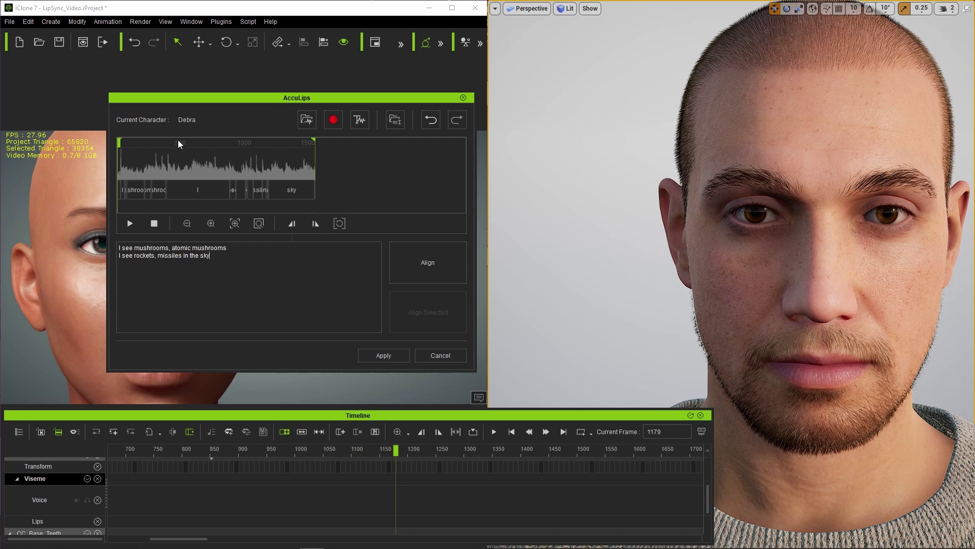
left_click(210, 224)
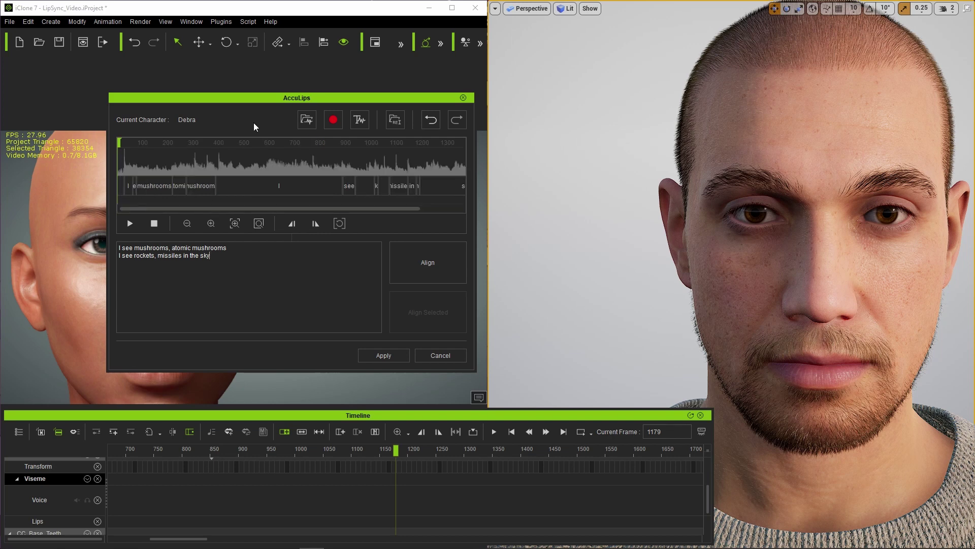
left_click(234, 144)
left_click_drag(235, 146, 330, 150)
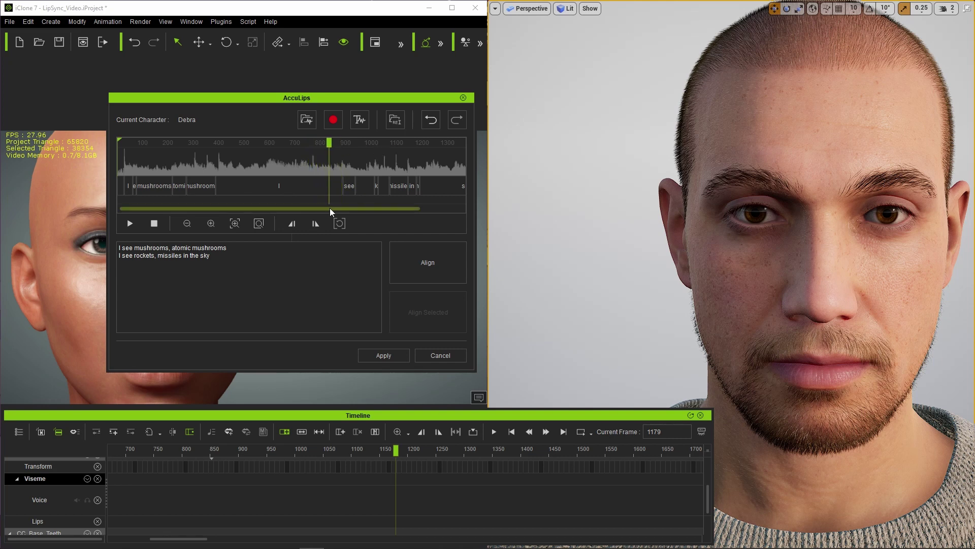
left_click_drag(330, 212, 375, 212)
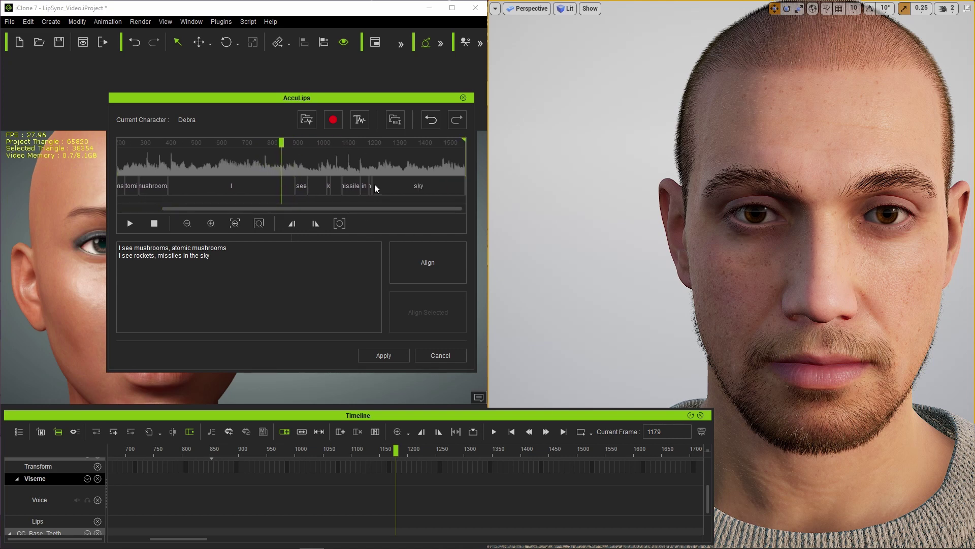
left_click_drag(409, 190, 437, 189)
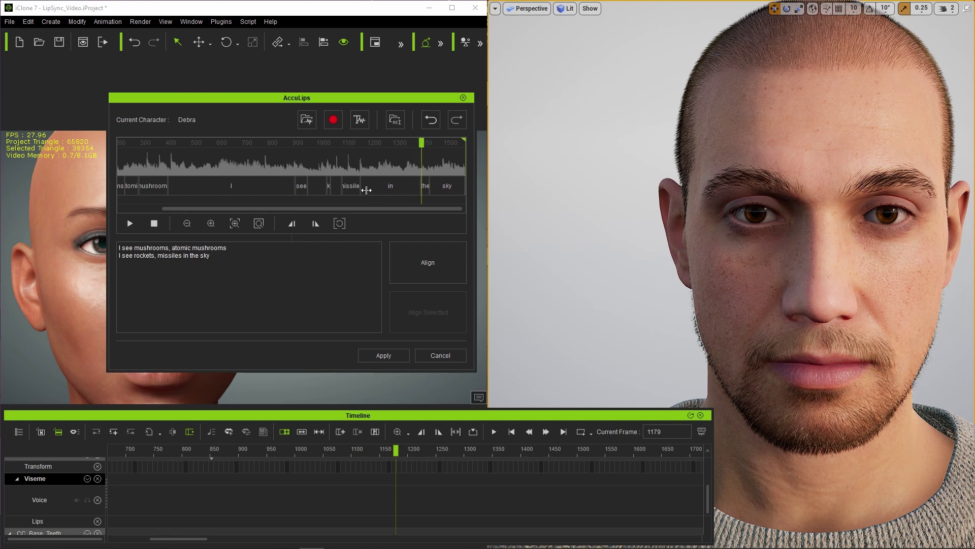
- Recheck timing around frames 871 to 1260 and apply the aligned lyrics to Debra
scroll(364, 184, "up", 3)
left_click_drag(279, 144, 280, 191)
scroll(283, 173, "up", 2)
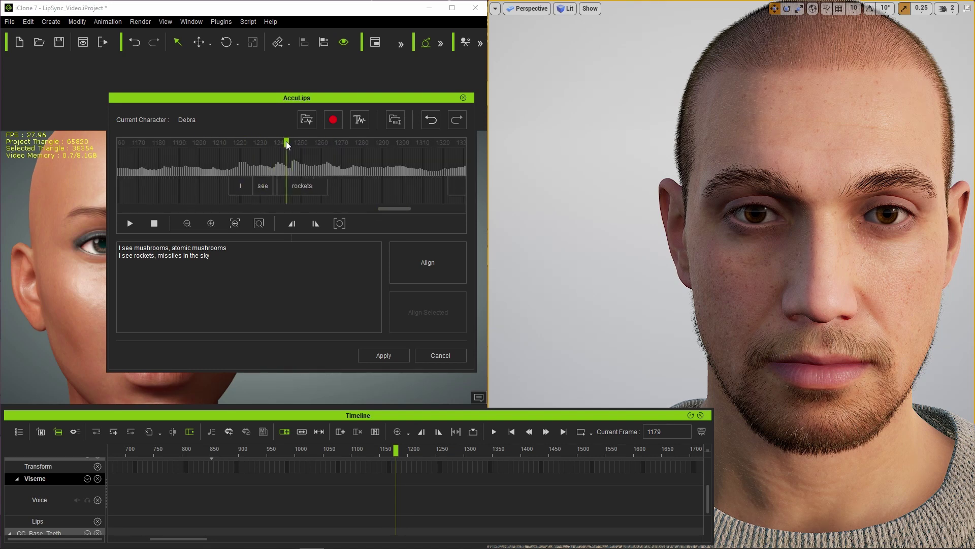
left_click_drag(283, 156, 380, 189)
scroll(324, 156, "down", 2)
scroll(311, 192, "up", 2)
scroll(380, 198, "down", 6)
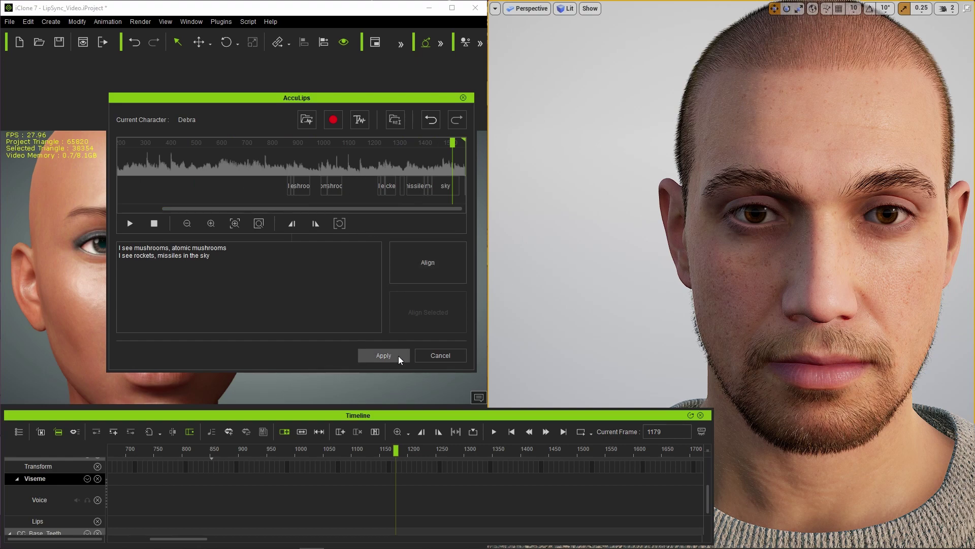
left_click(384, 356)
left_click(240, 450)
key("space")
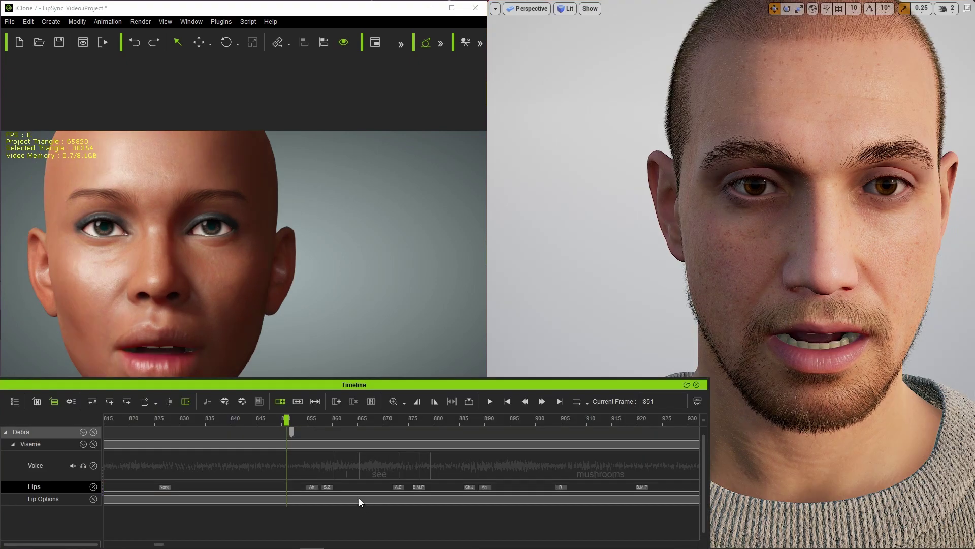
- In the Lips Editor, add an AE key at frame 847, then delete it again
left_click(225, 401)
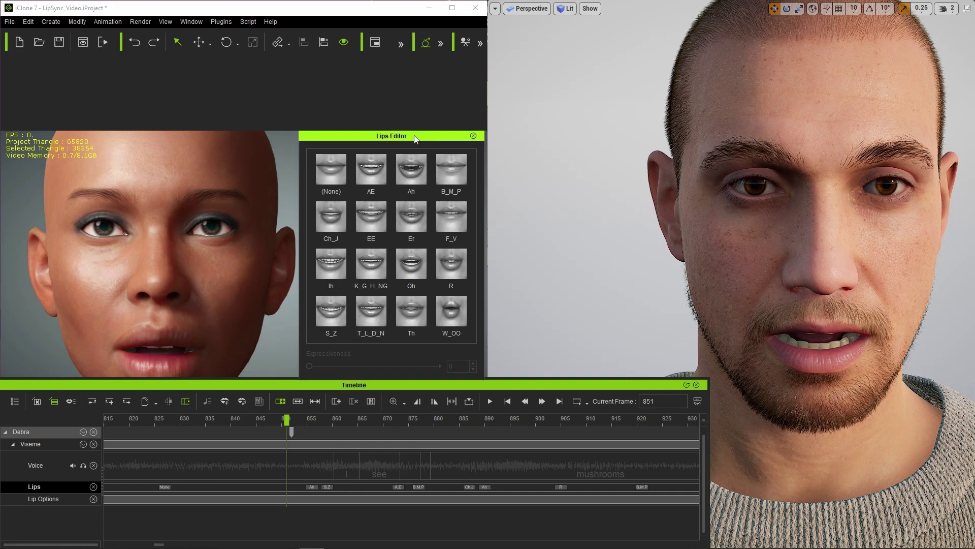
left_click_drag(280, 420, 266, 419)
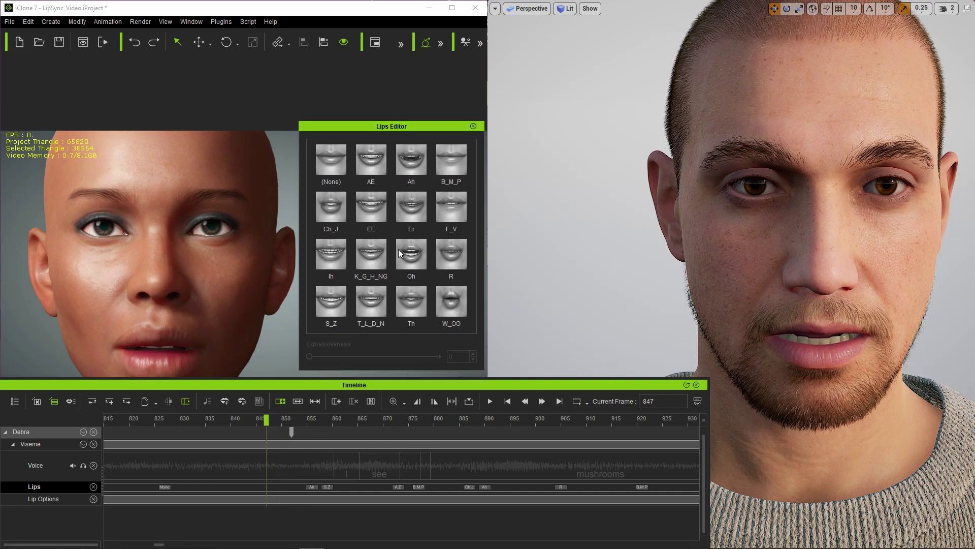
left_click(363, 164)
left_click(282, 419)
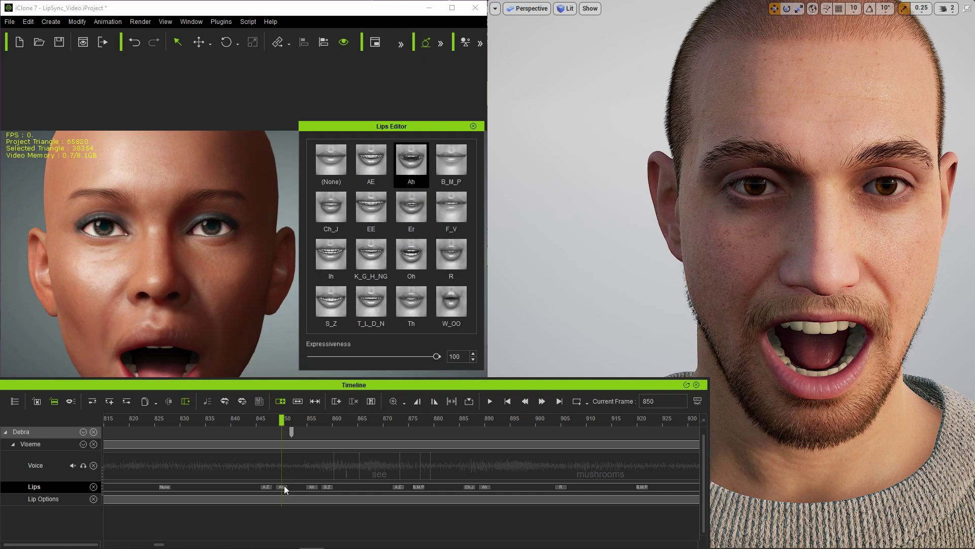
left_click(283, 487)
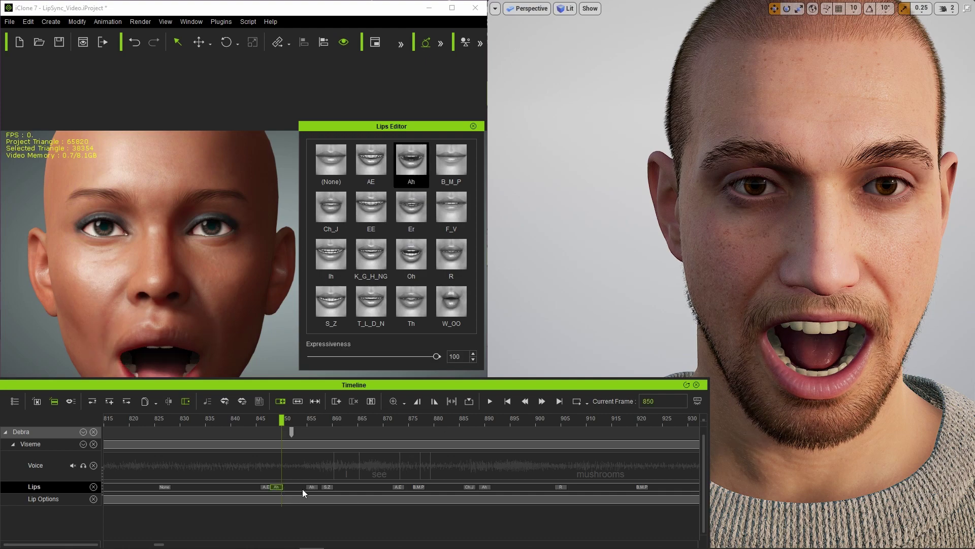
left_click(268, 487)
key("Delete")
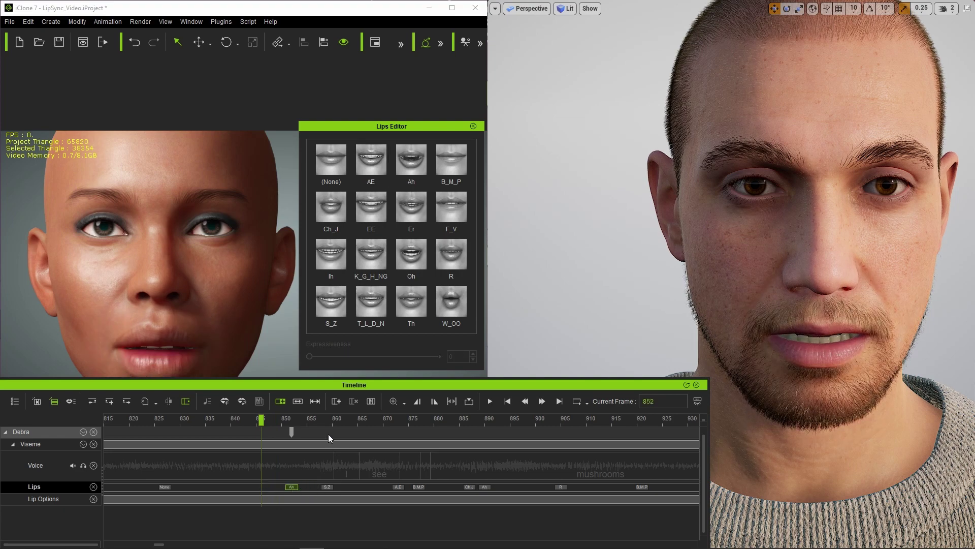
- Shift the Ah lip key one frame later and raise its expressiveness to about 97
left_click_drag(263, 422, 383, 421)
left_click_drag(292, 487, 296, 486)
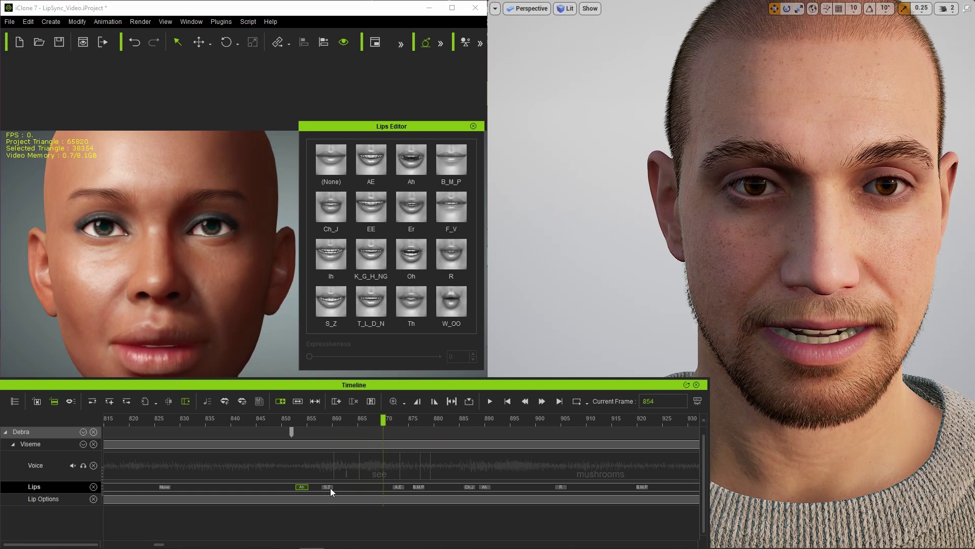
left_click(328, 487)
left_click(303, 487)
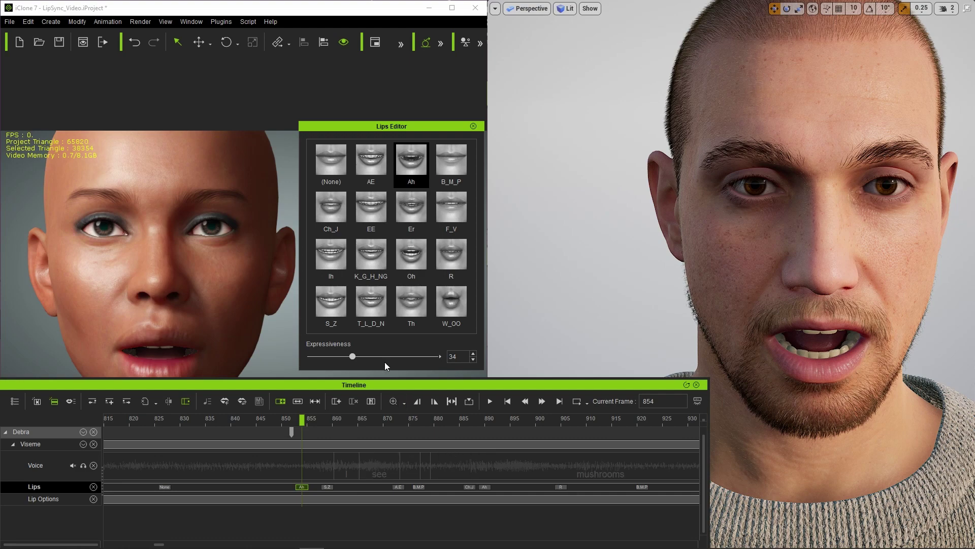
left_click_drag(353, 356, 434, 358)
left_click(317, 411)
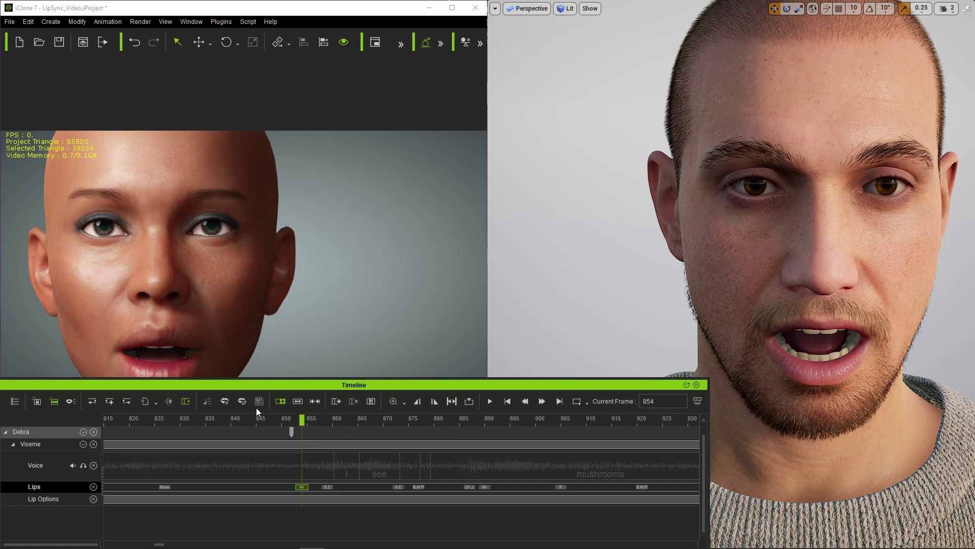
- Apply the Type_Yelling talking style preset, then reopen the Lips Editor
left_click(242, 402)
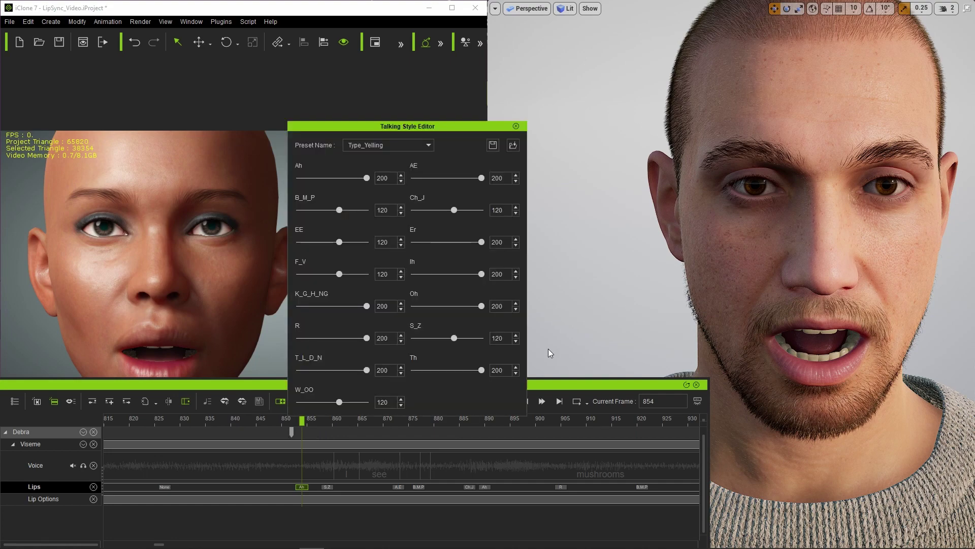
left_click(420, 144)
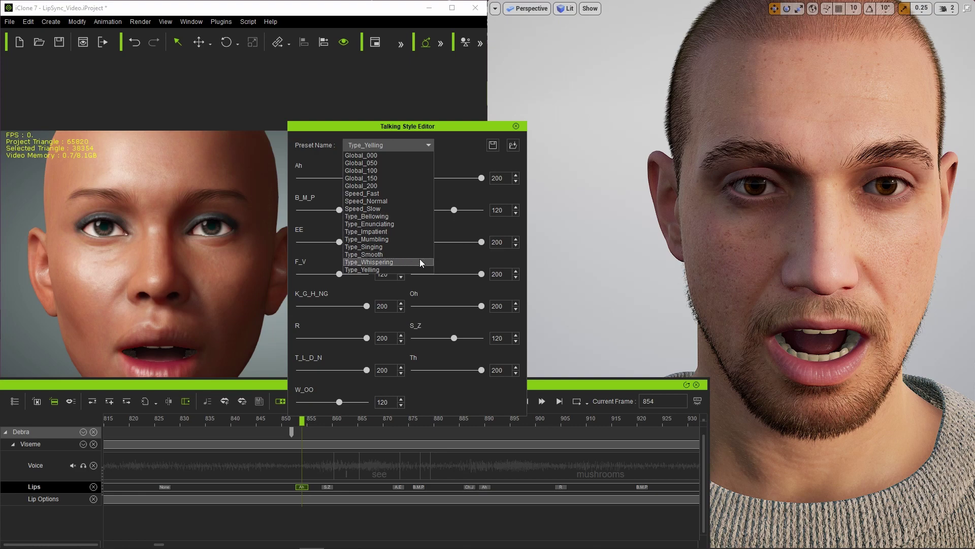
left_click(395, 271)
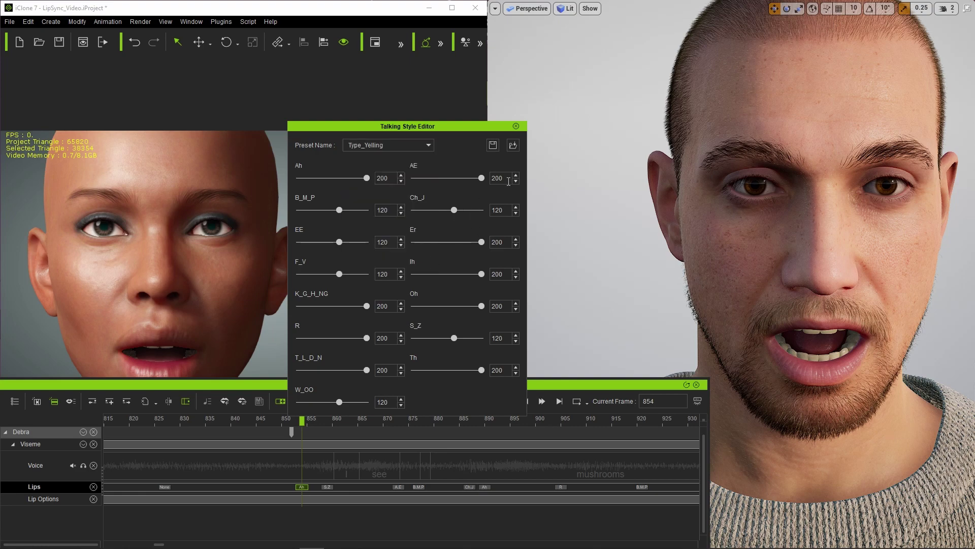
left_click(516, 126)
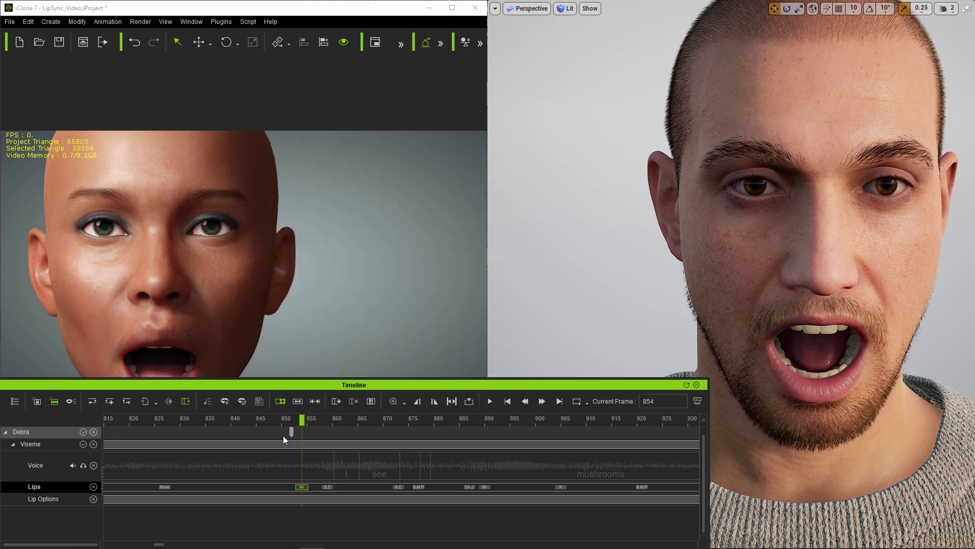
left_click(224, 401)
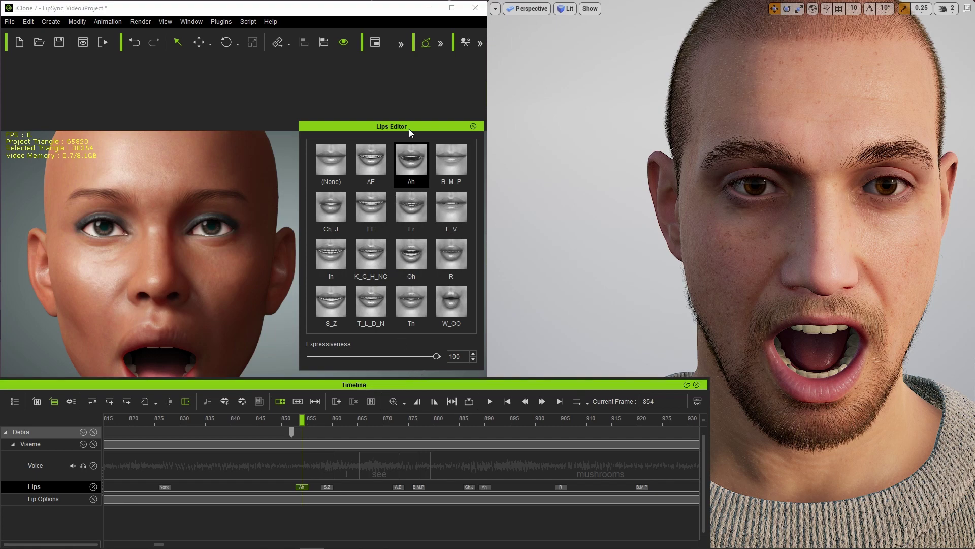
- Lower the Ah key's expressiveness to about 40 and replay the lip-sync from frame 829
left_click_drag(437, 357, 358, 360)
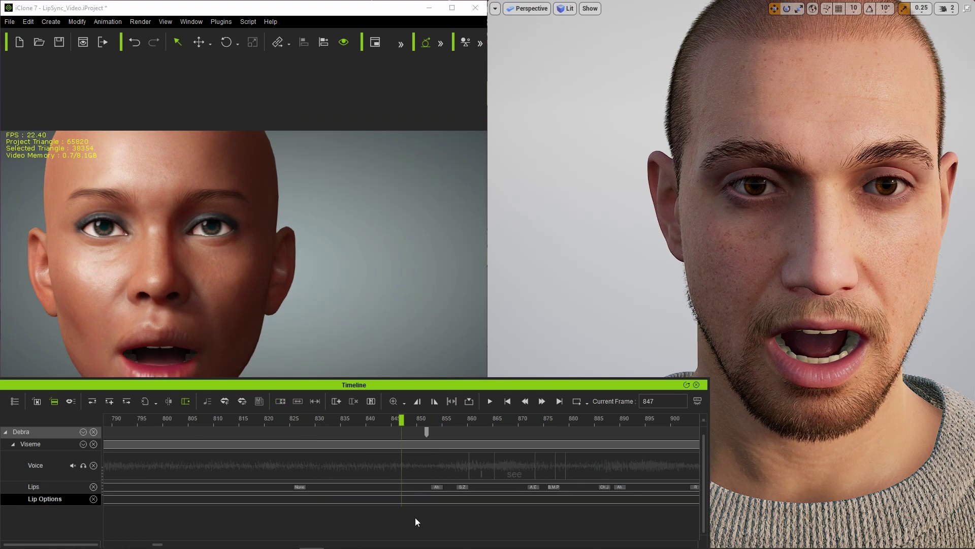
scroll(415, 517, "down", 5)
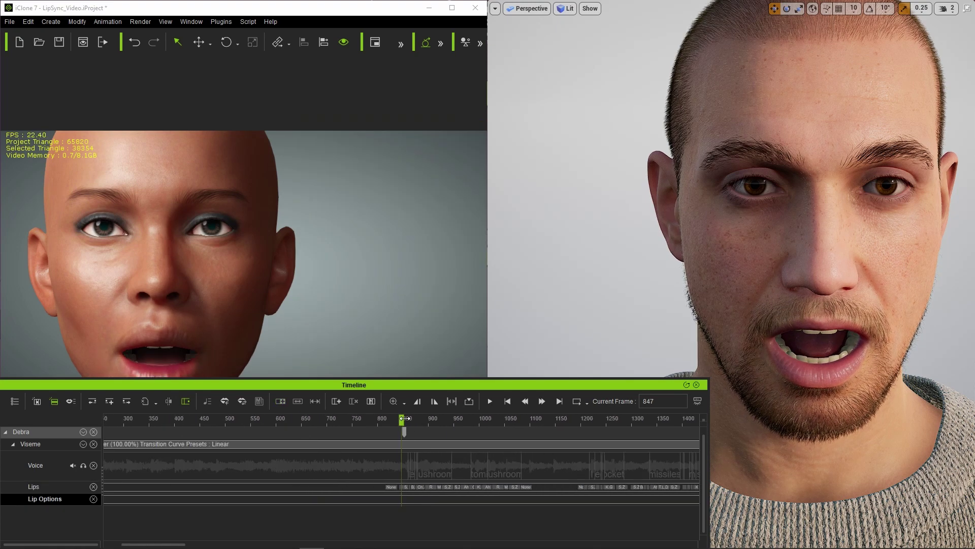
left_click_drag(405, 418, 398, 421)
key("space")
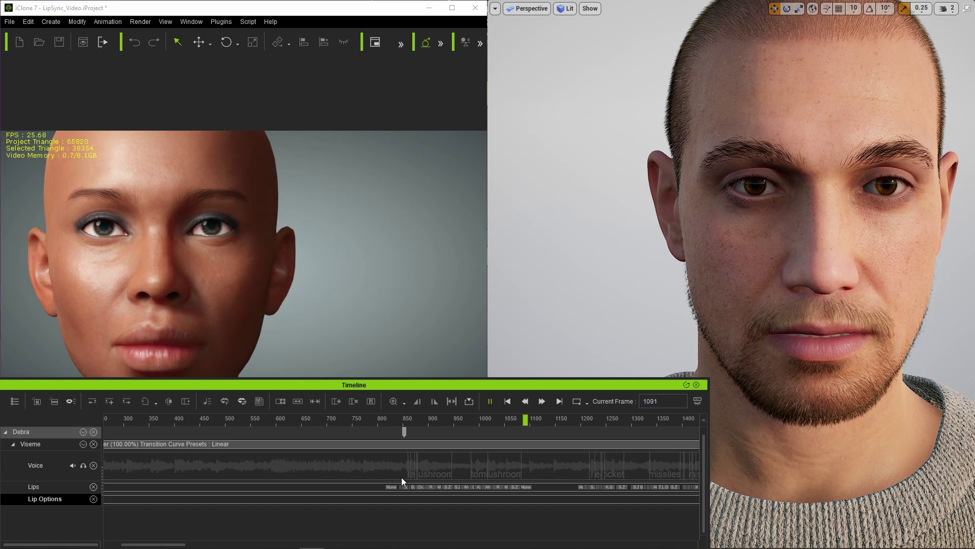
left_click(228, 422)
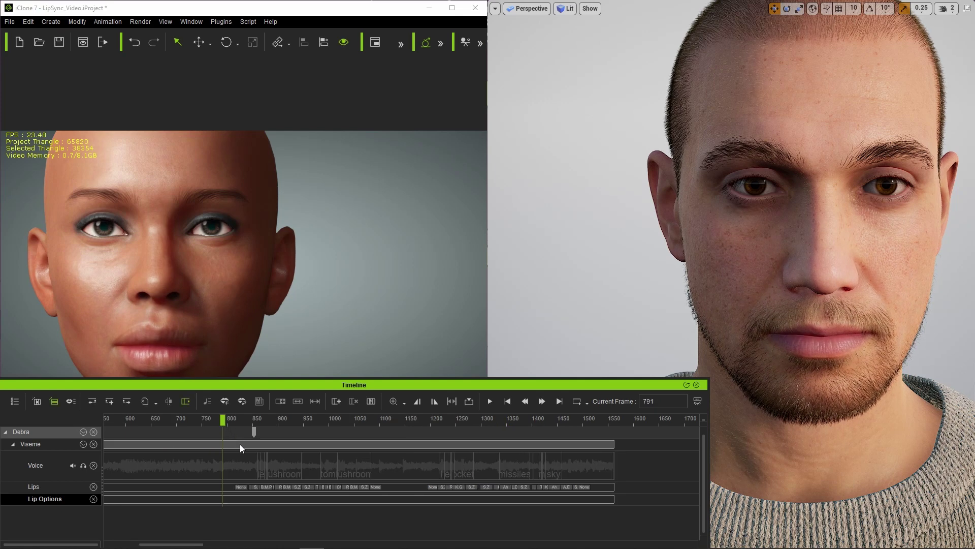
- Enable lip smoothing at 3 on the viseme clip and play back the smoothed lip-sync
right_click(223, 445)
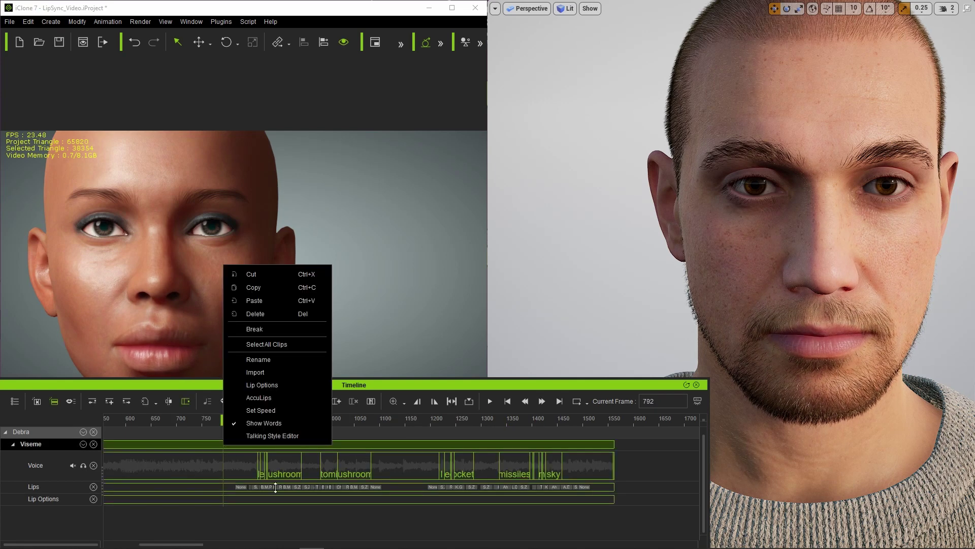
left_click(284, 385)
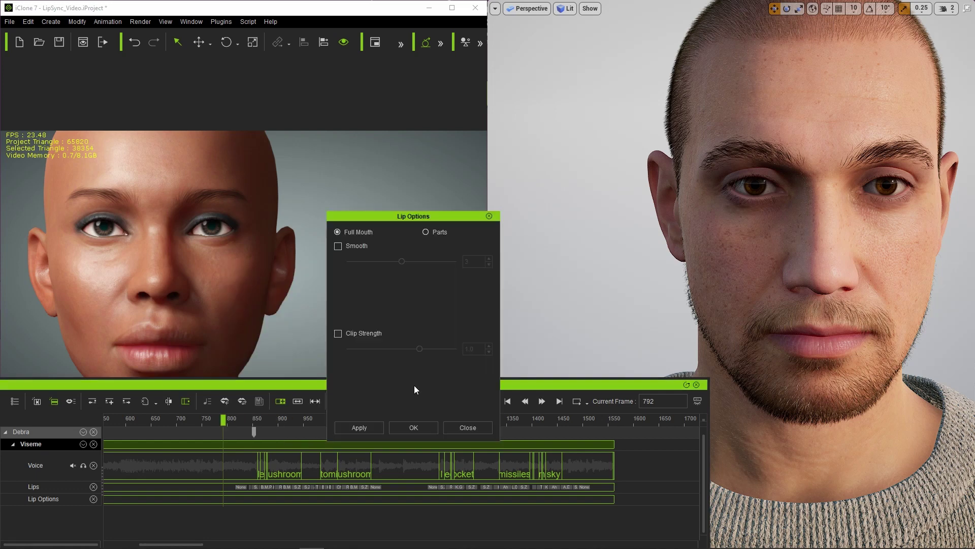
left_click(338, 248)
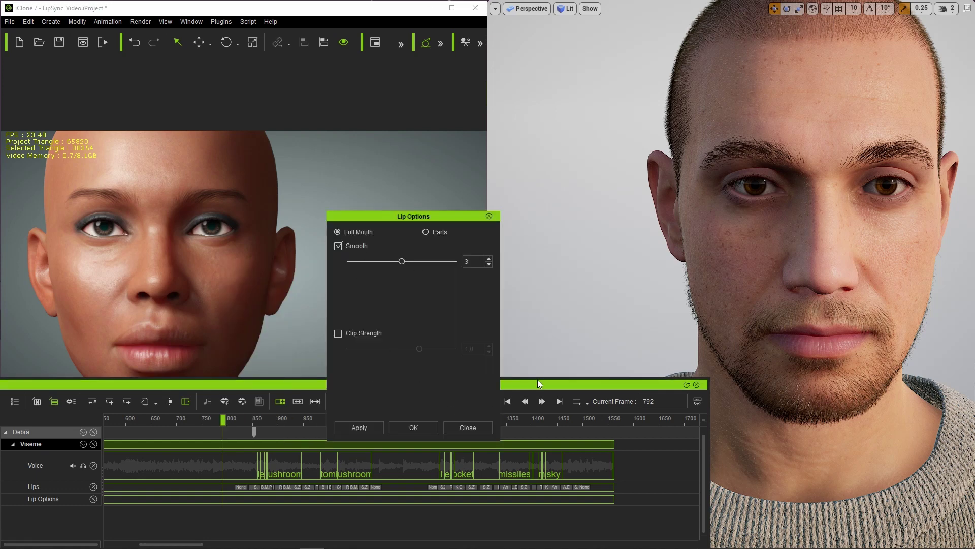
left_click(374, 428)
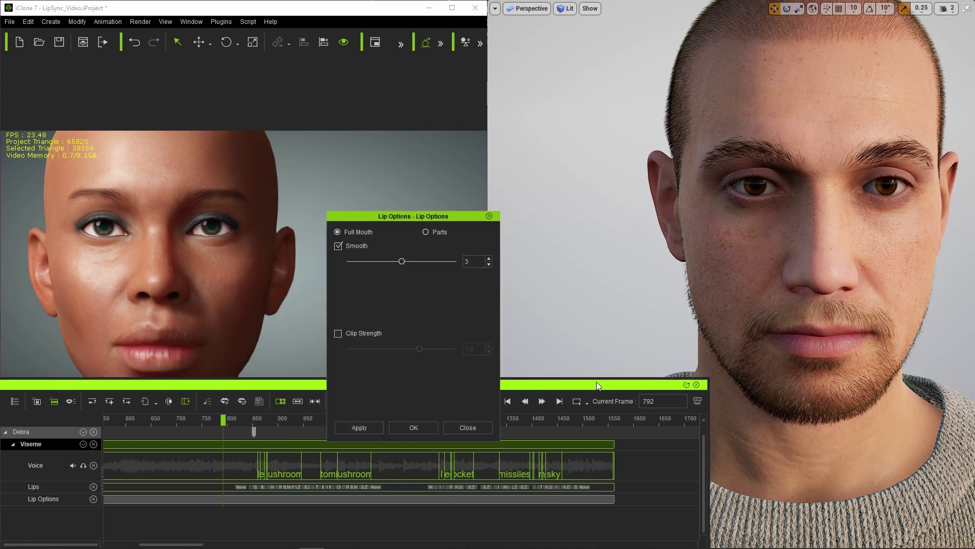
left_click(413, 428)
key("space")
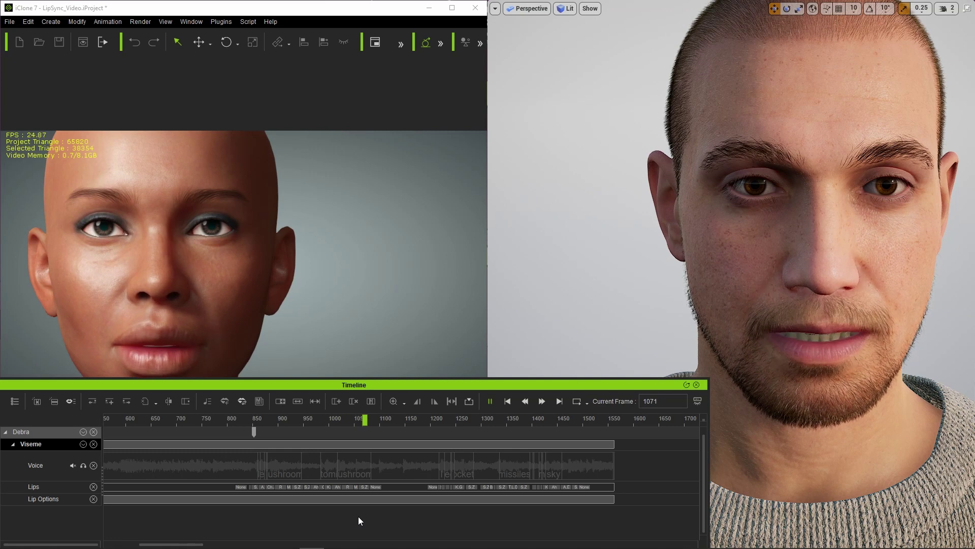
- Stop playback, select Debra, and open Face Puppet from the Modify panel's Animation tab
left_click(311, 507)
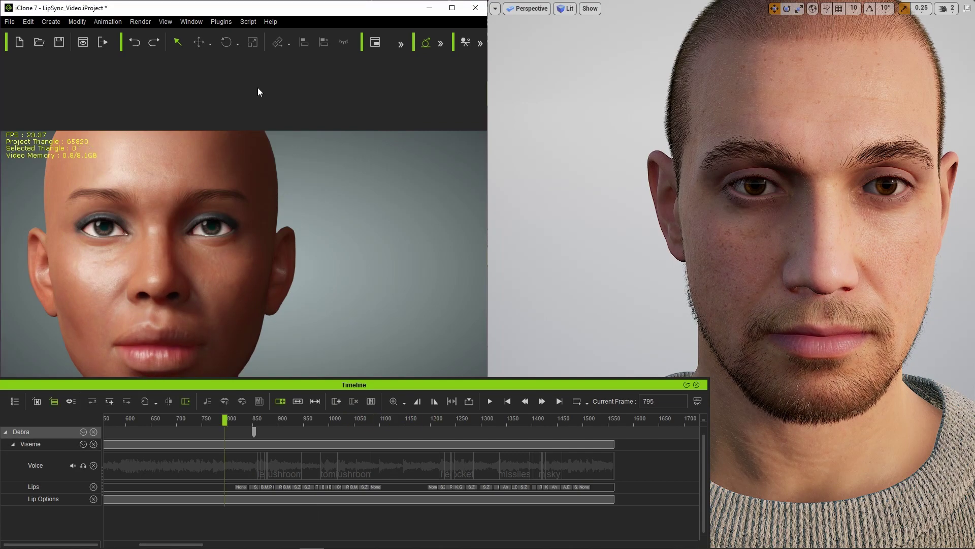
left_click(191, 23)
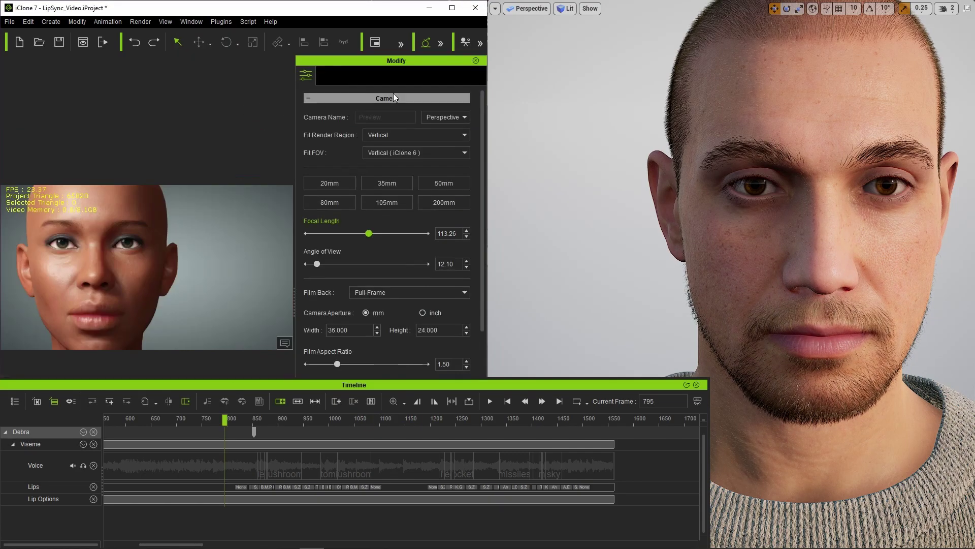
left_click(177, 282)
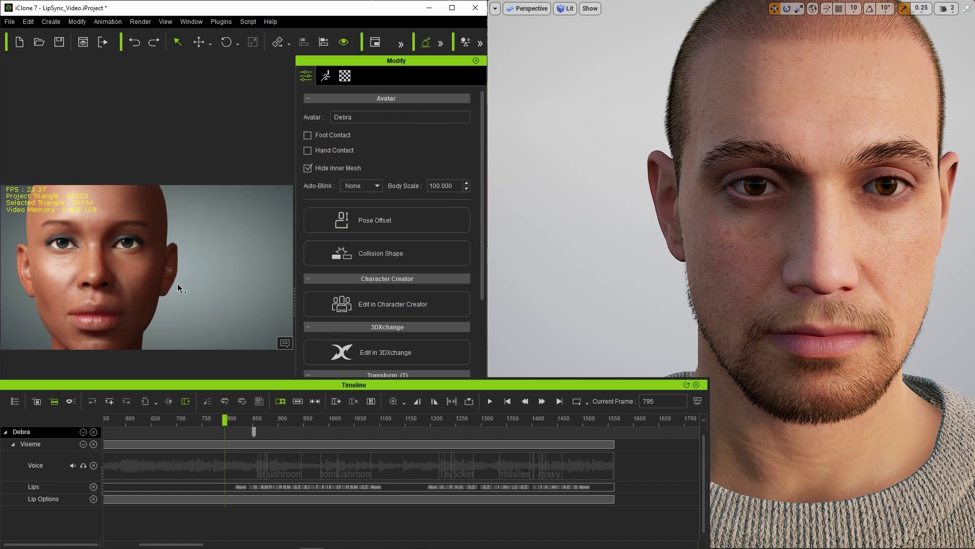
left_click(327, 77)
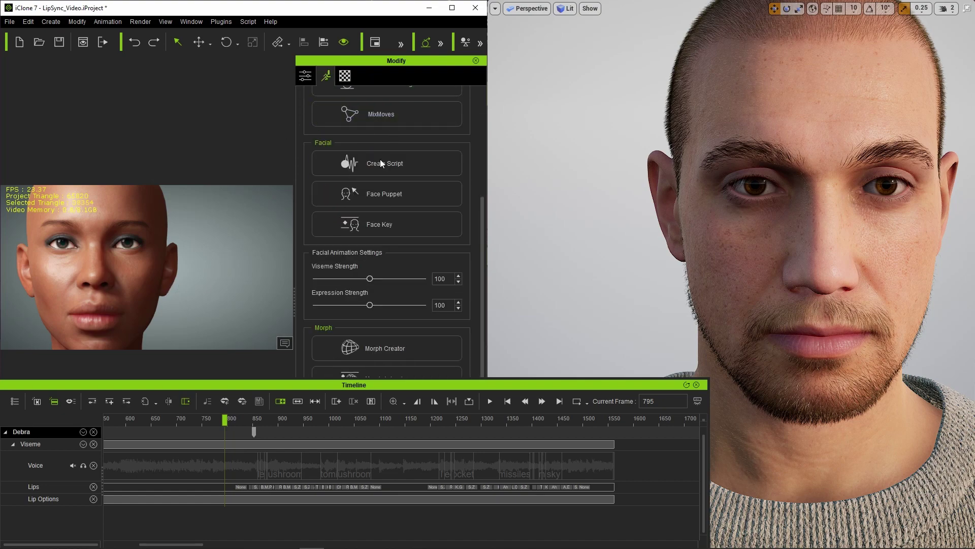
left_click(399, 201)
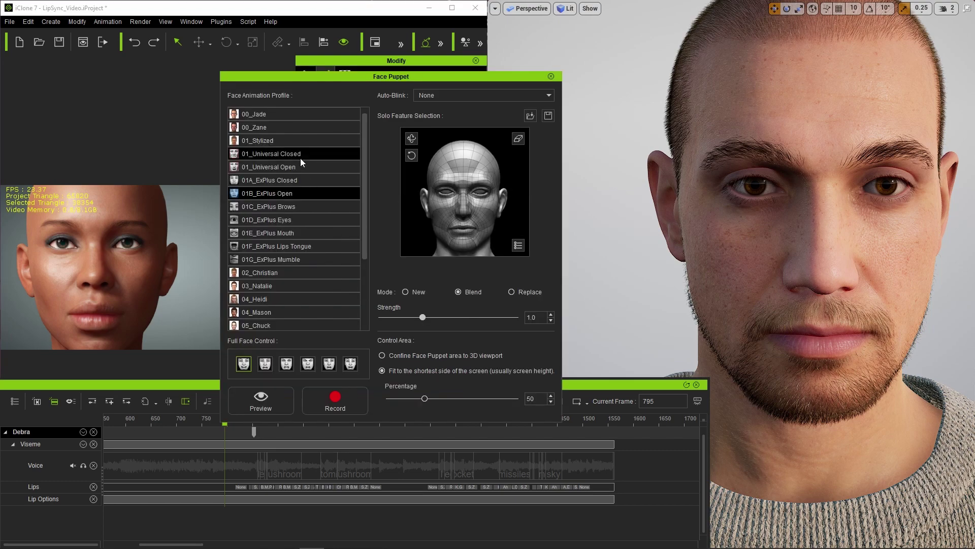
- Preview the smiling, sad and next full-face presets (3 to 6) live on both faces
left_click(283, 193)
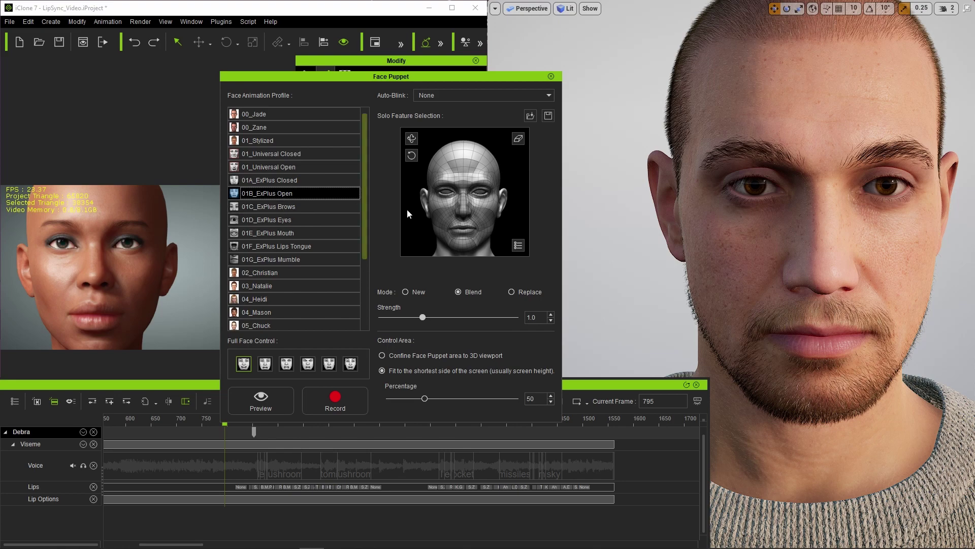
left_click(263, 399)
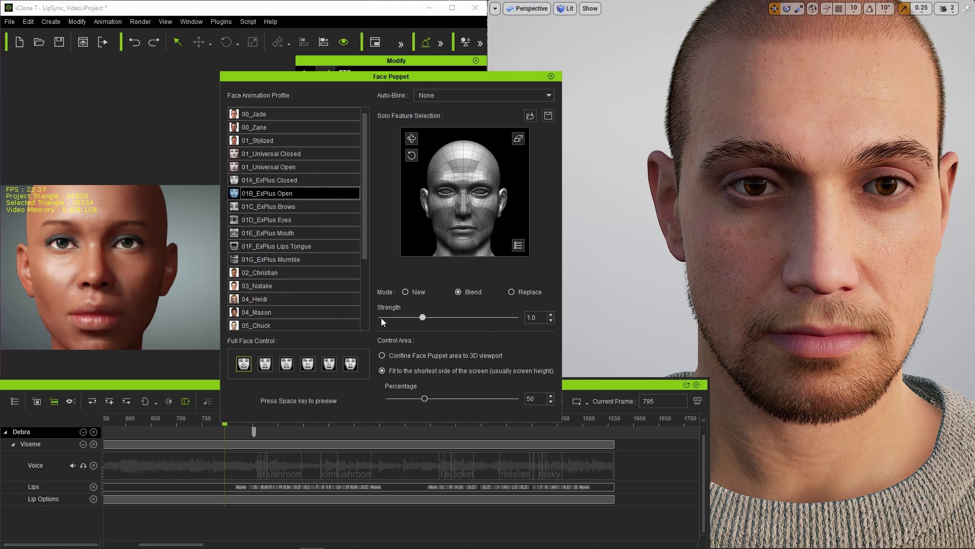
key("space")
key("space")
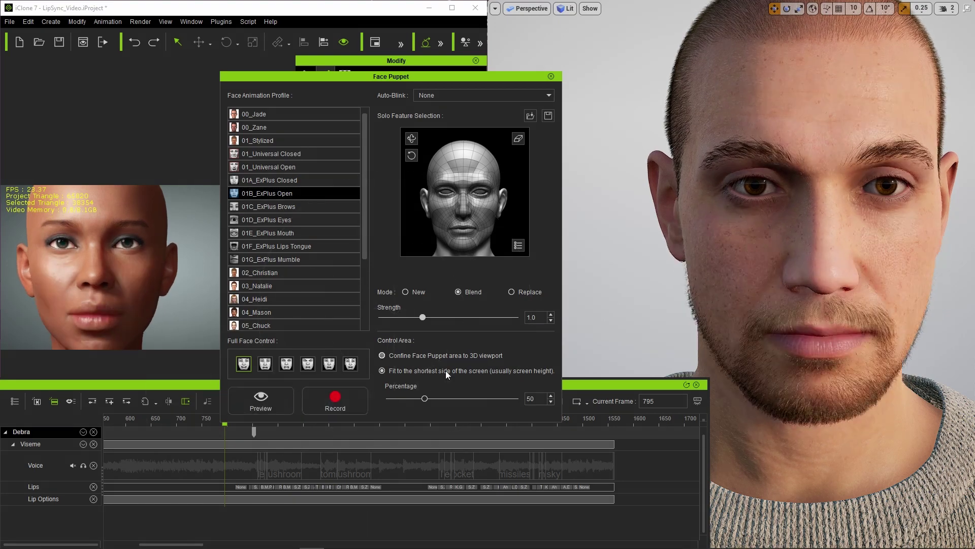
left_click(264, 363)
left_click(263, 399)
key("space")
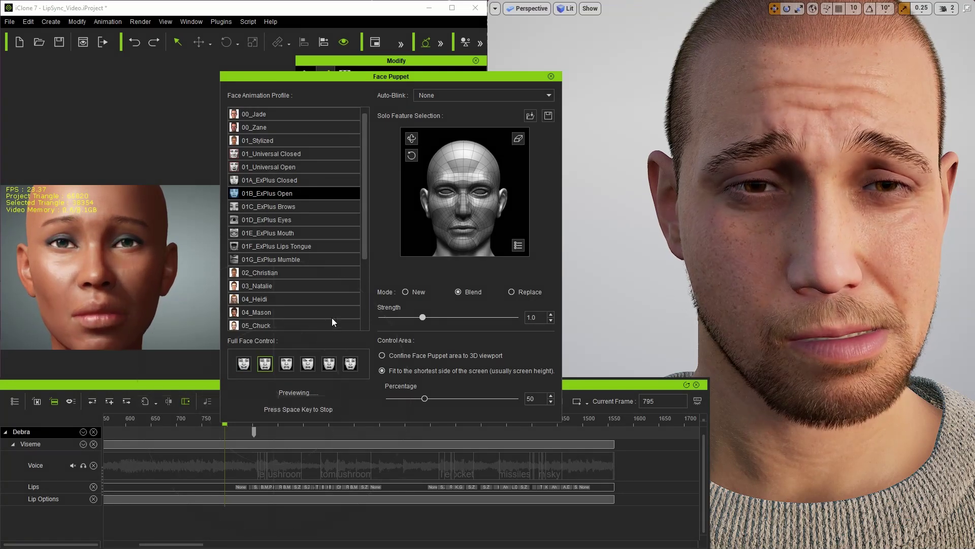
key("3")
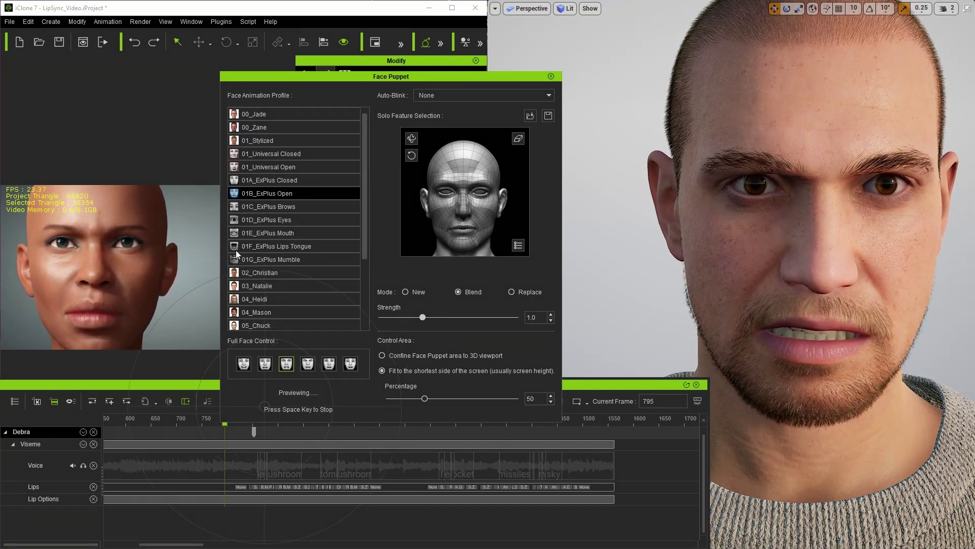
key("4")
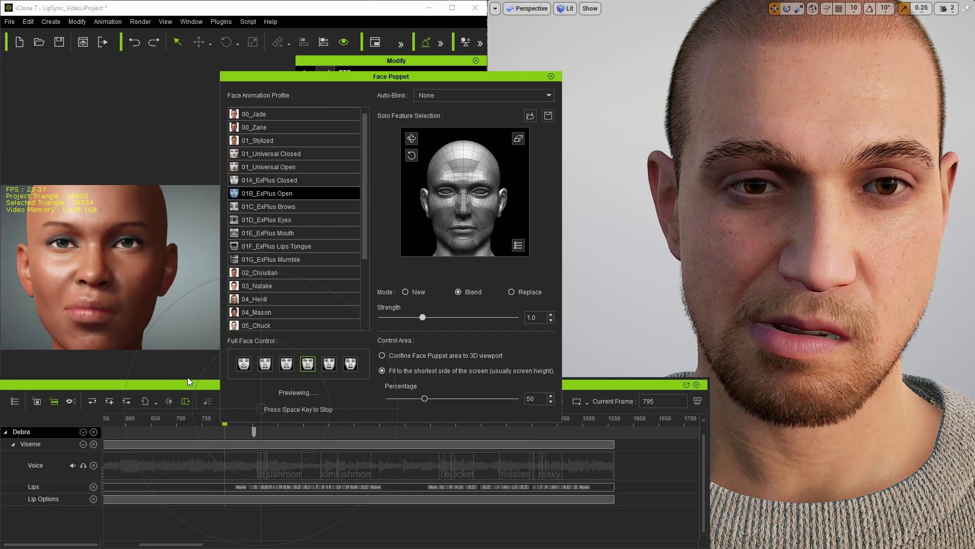
key("5")
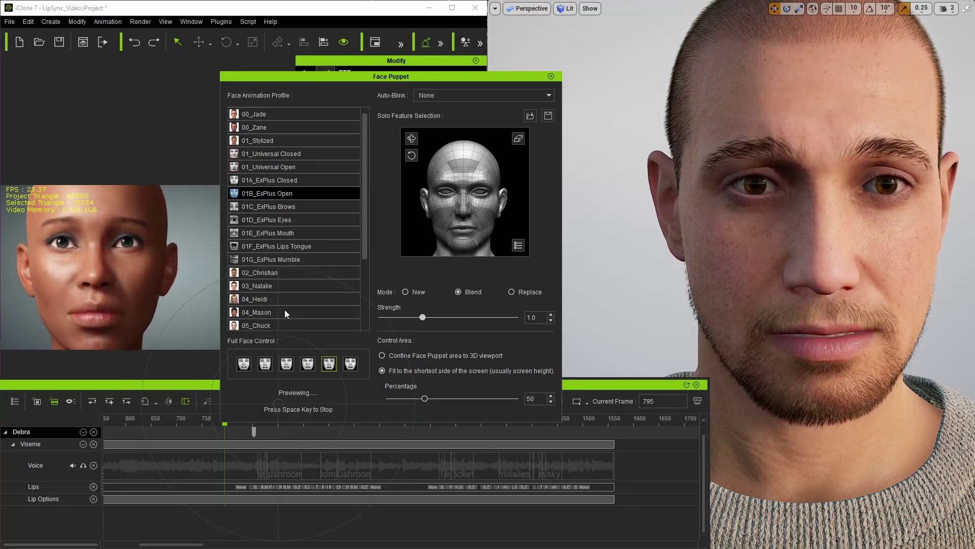
key("6")
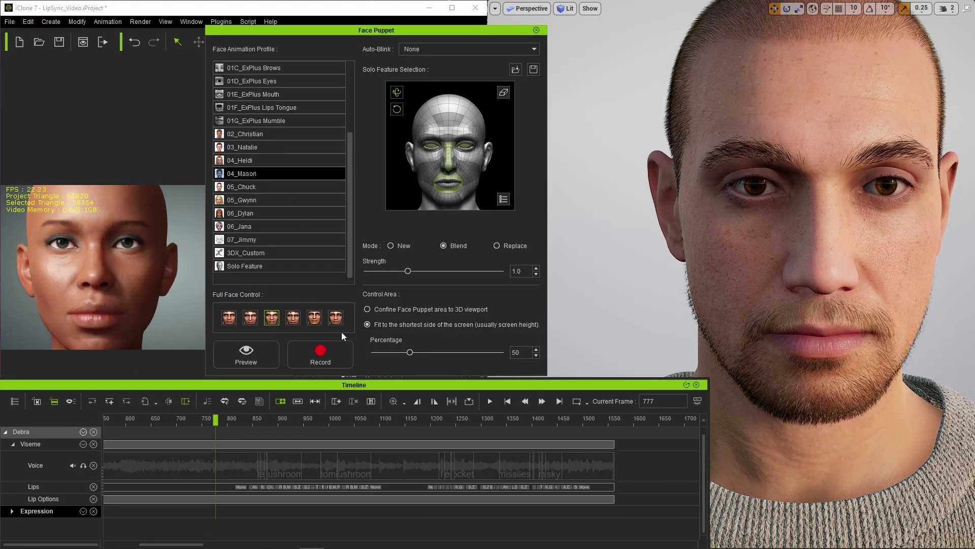
- Record a face-puppet take on Debra's Expression track, then replay it from about frame 778
left_click(336, 351)
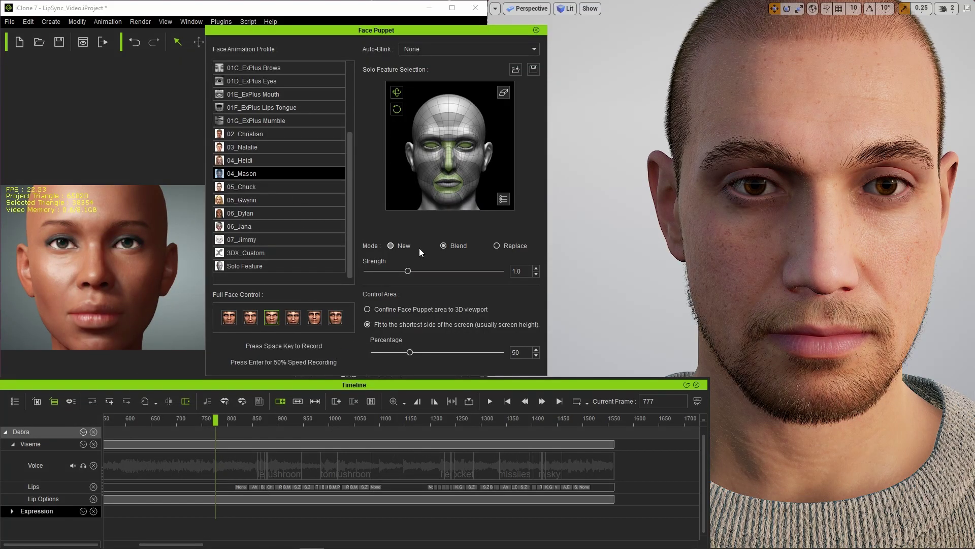
key("space")
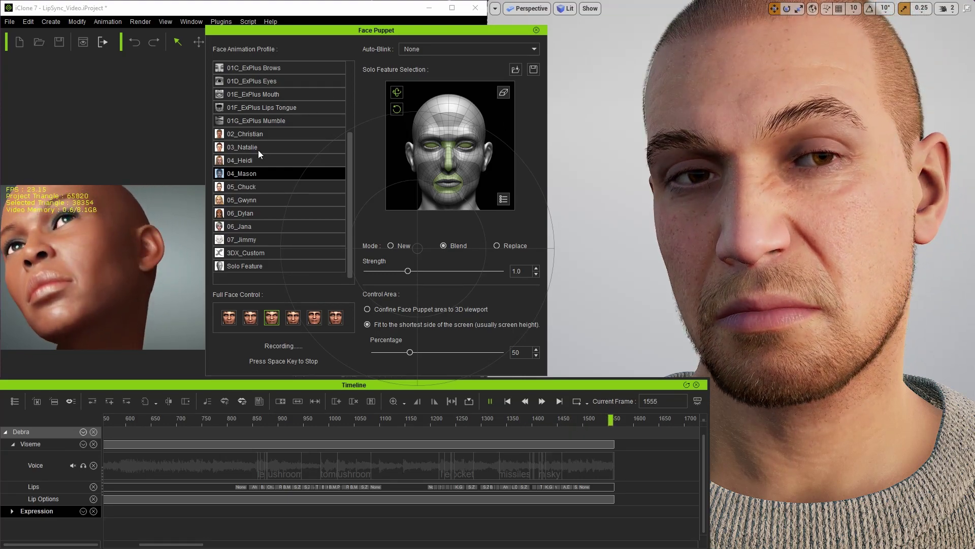
key("space")
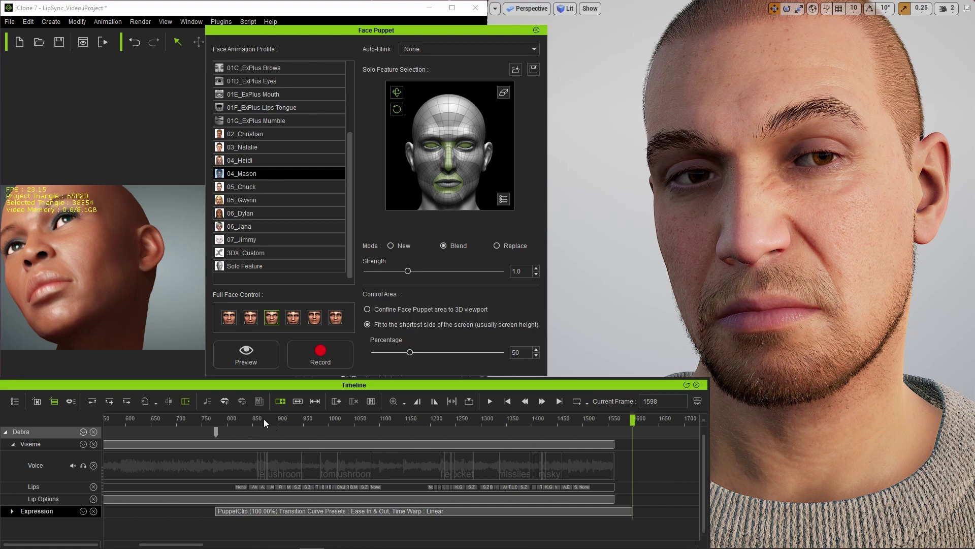
left_click_drag(263, 418, 215, 420)
key("space")
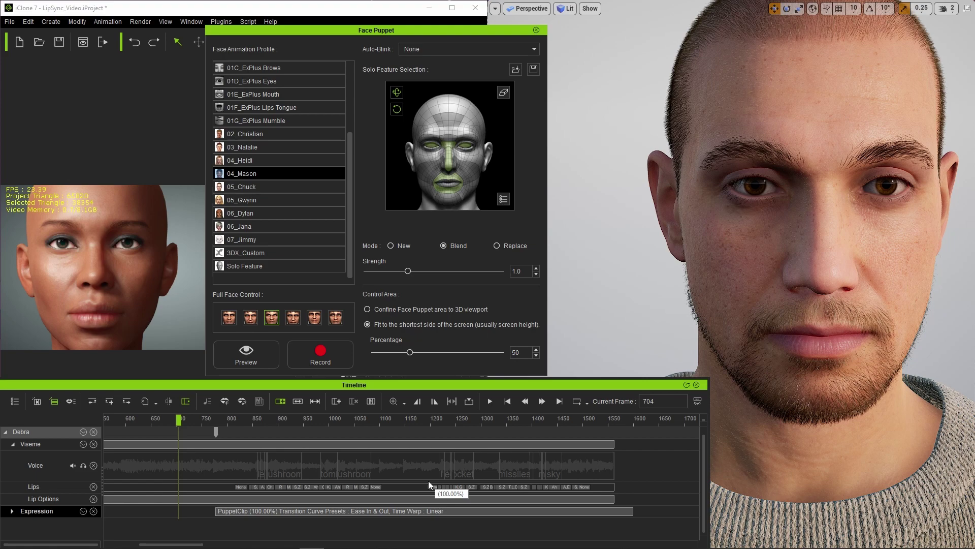
- Smooth the PuppetClip with a Linear transition and replay it from about frame 780
right_click(332, 511)
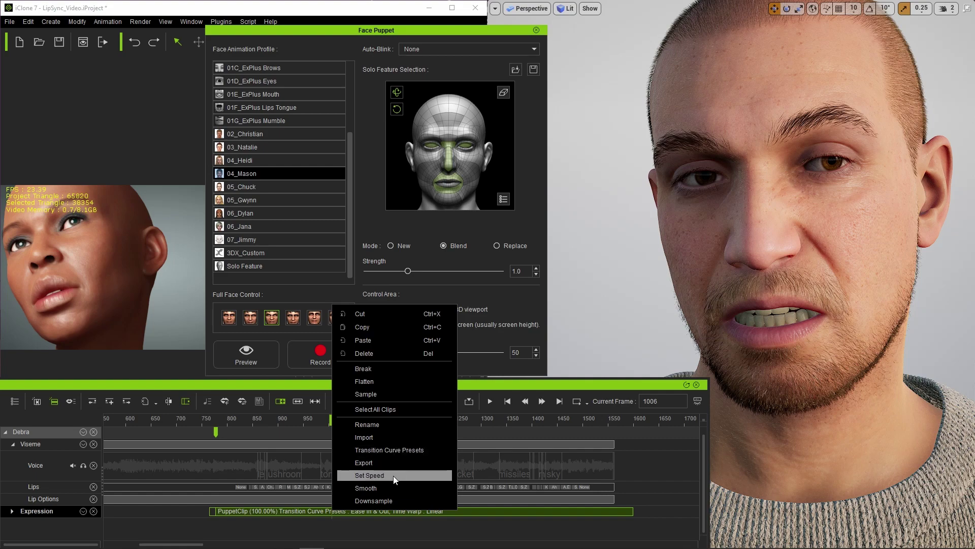
left_click(388, 488)
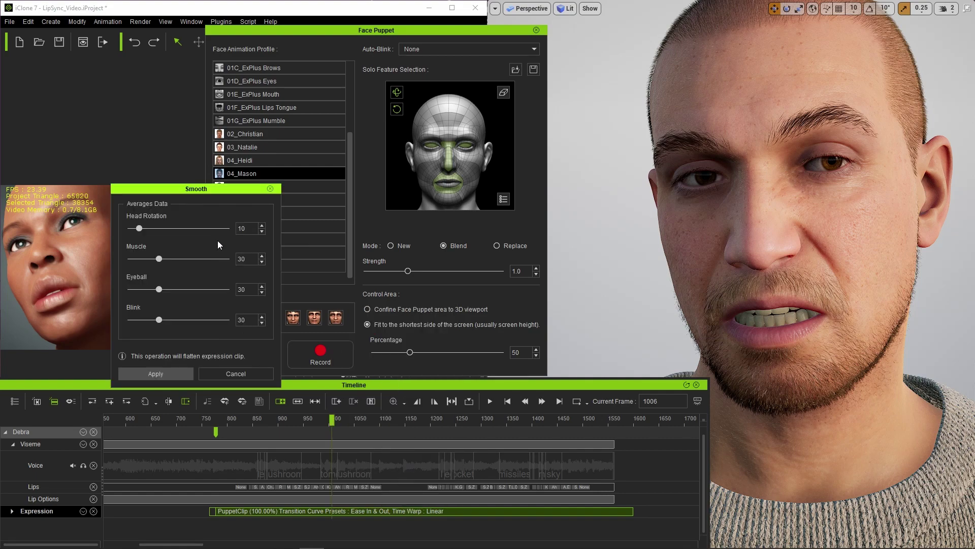
left_click(154, 373)
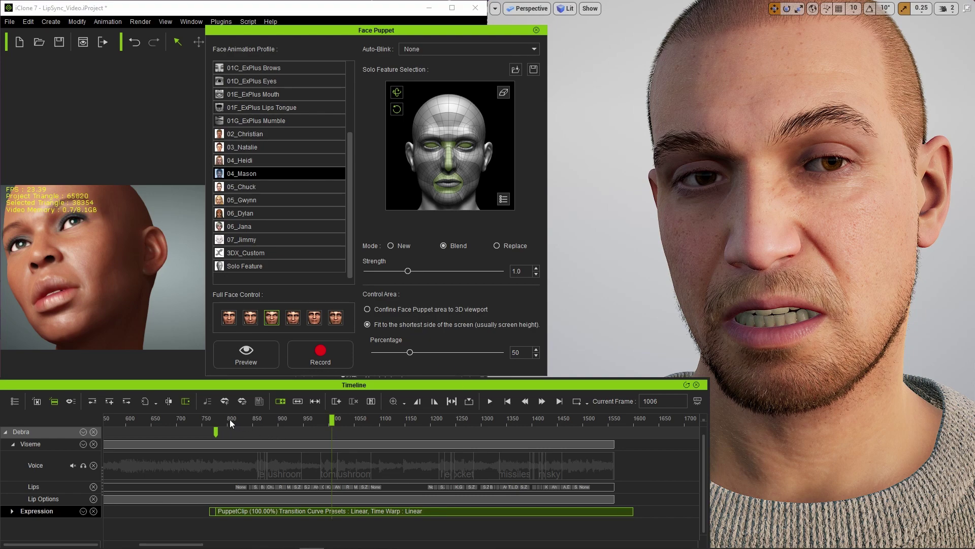
left_click(211, 418)
key("space")
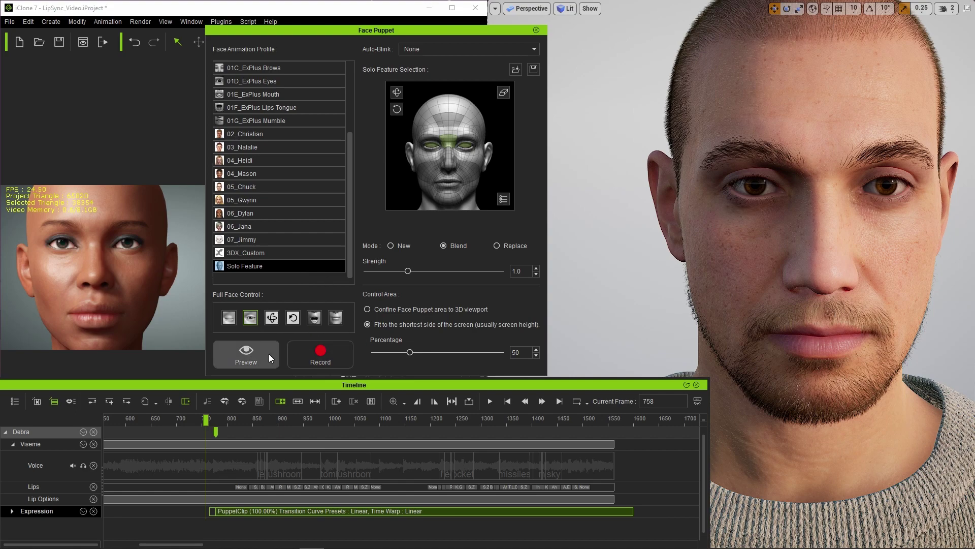
- Record a brow-only puppet take, adding PuppetClip(0) to Debra's Expression track
left_click(329, 356)
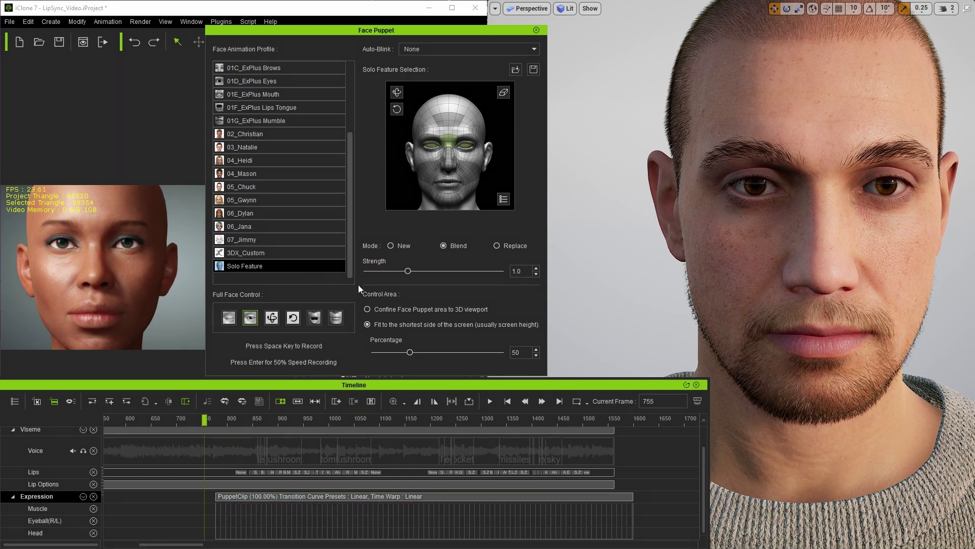
key("space")
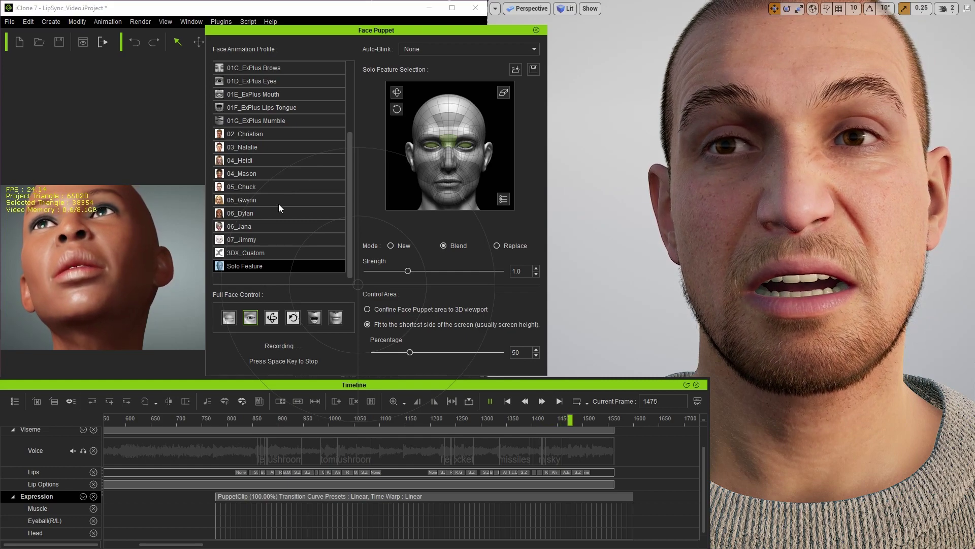
key("space")
left_click(200, 422)
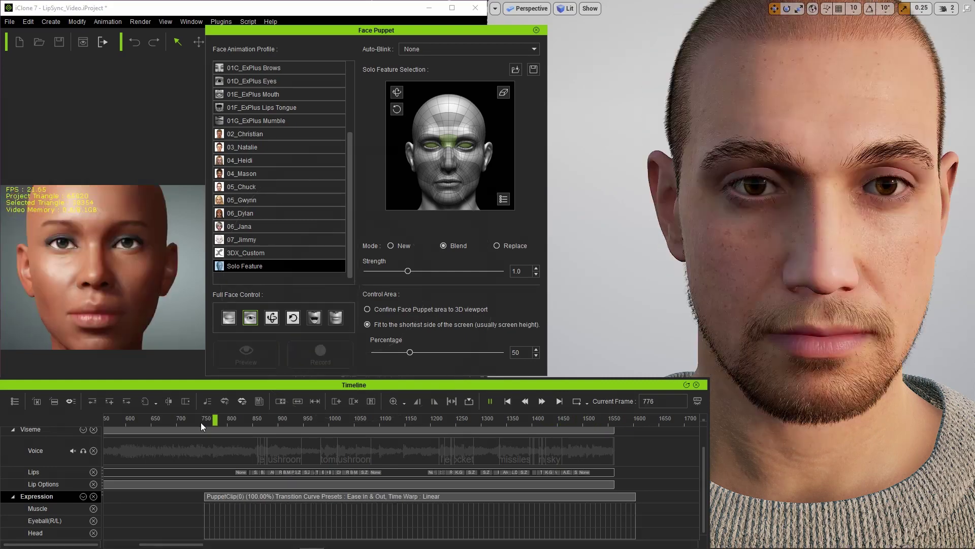